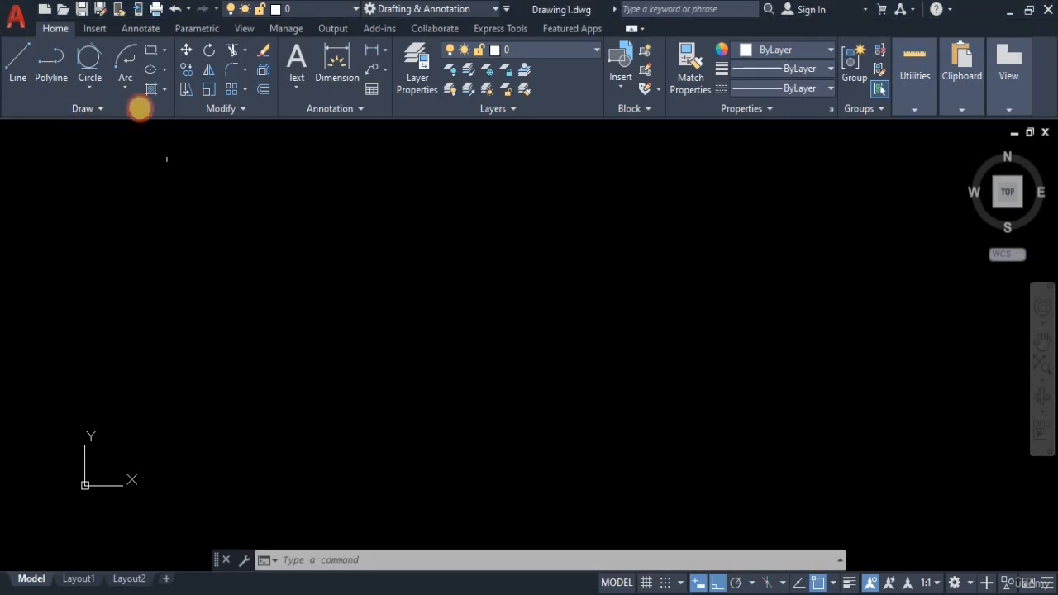
Draw a rectangle from the origin 0,0, about 17 by 11 units, and erase it.
left_click(152, 51)
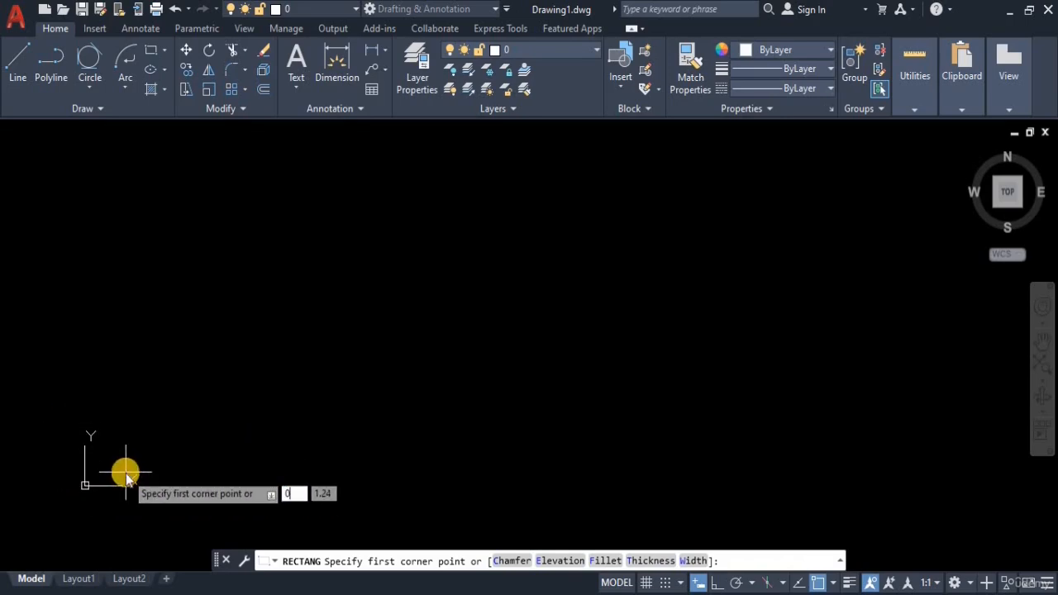
key("Tab")
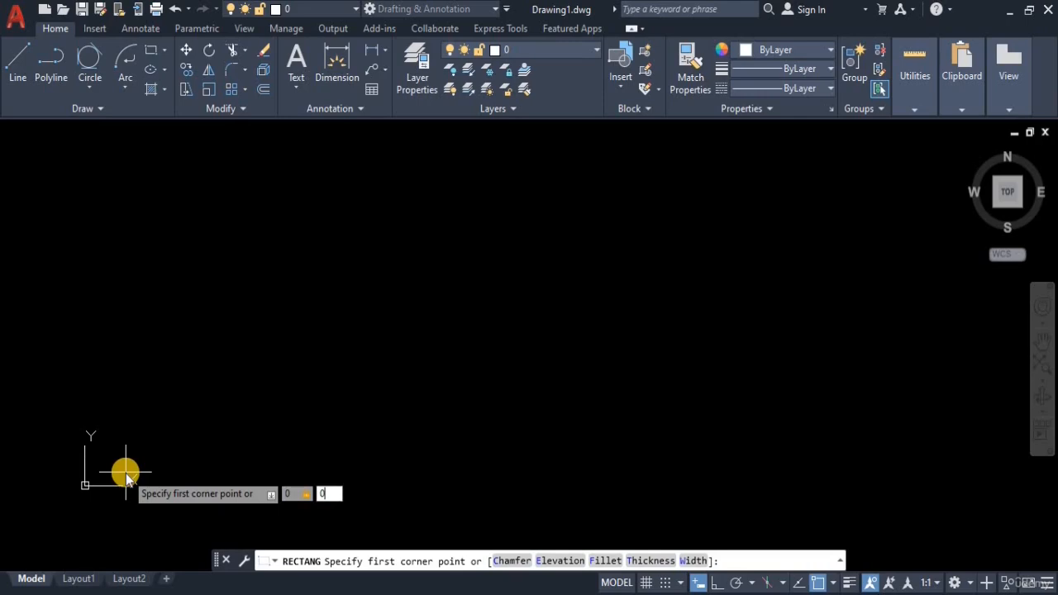
type("0")
key("Return")
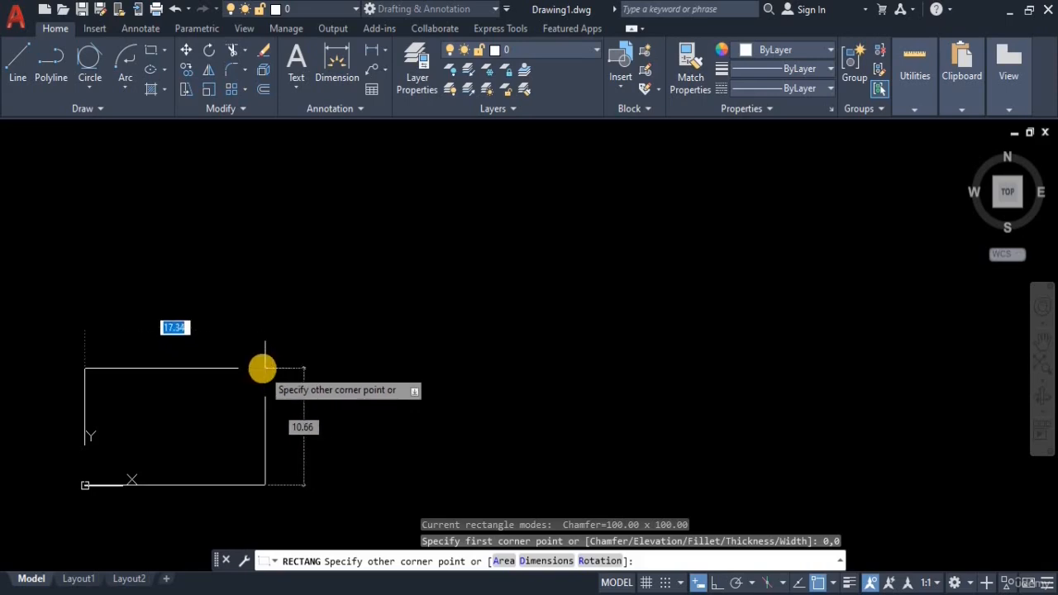
left_click(263, 367)
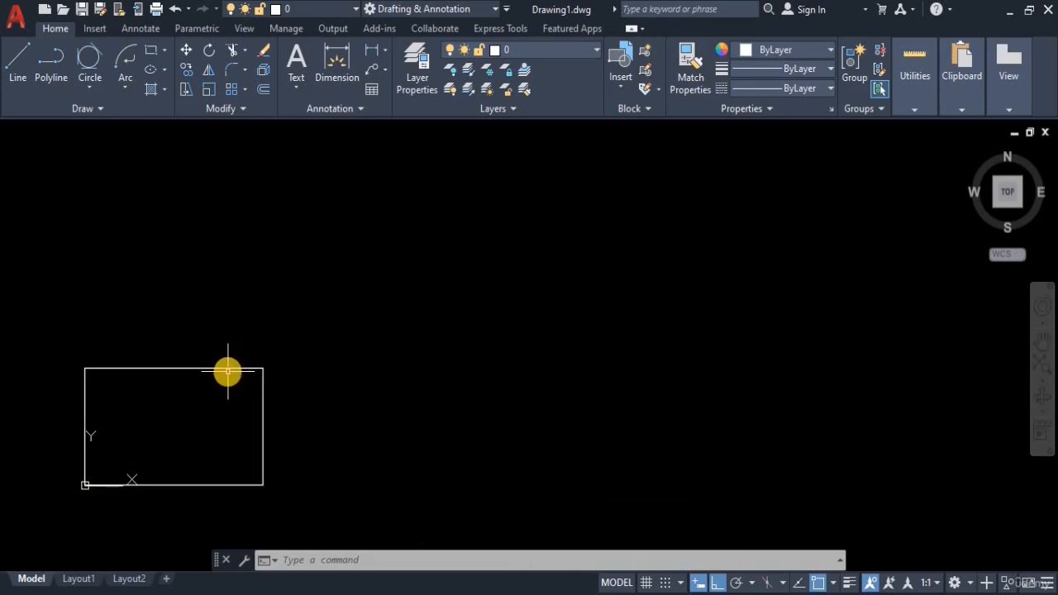
left_click(177, 366)
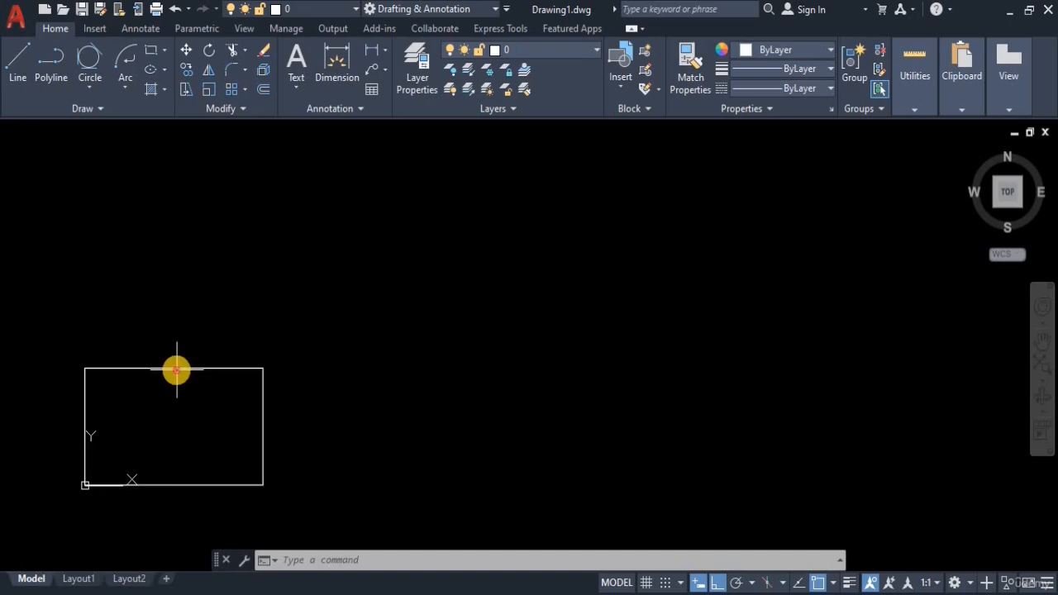
key("Delete")
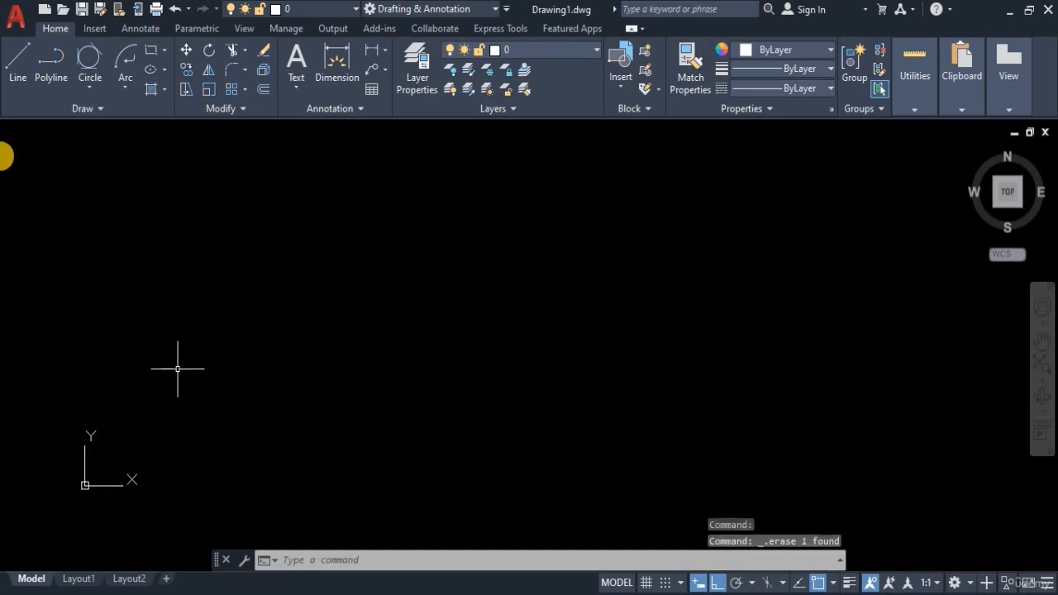
Draw a rectangle 9 units wide and 6 units high, starting from a free point above and right of the origin.
left_click(152, 52)
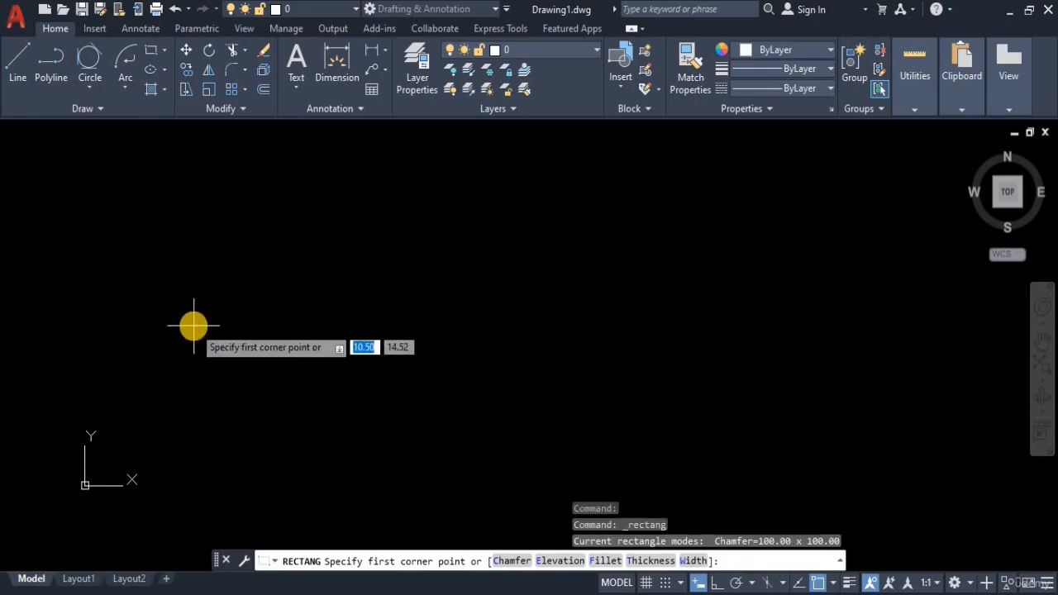
left_click(171, 380)
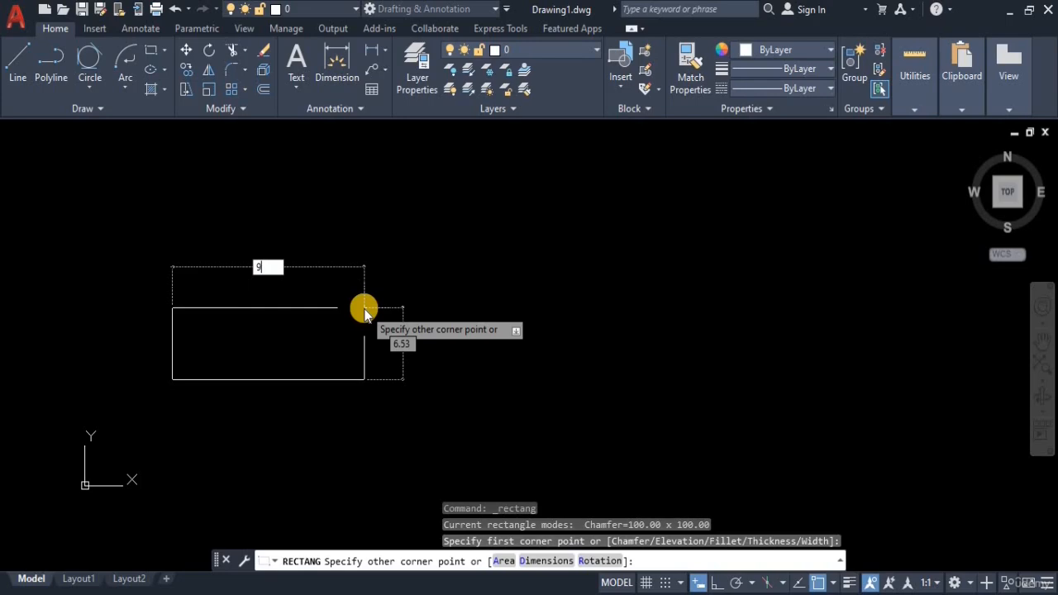
key("Tab")
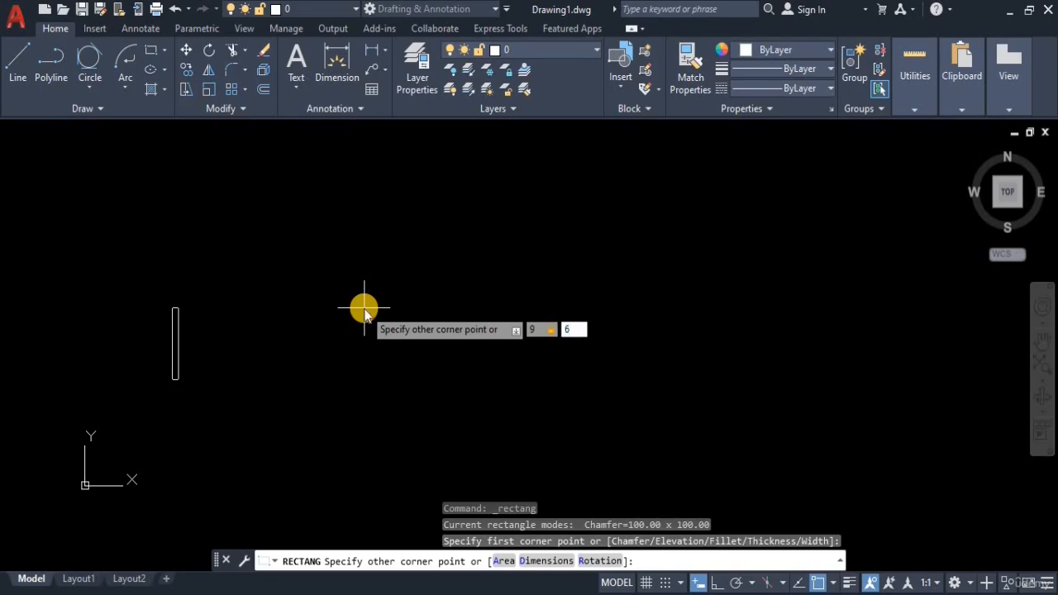
key("Return")
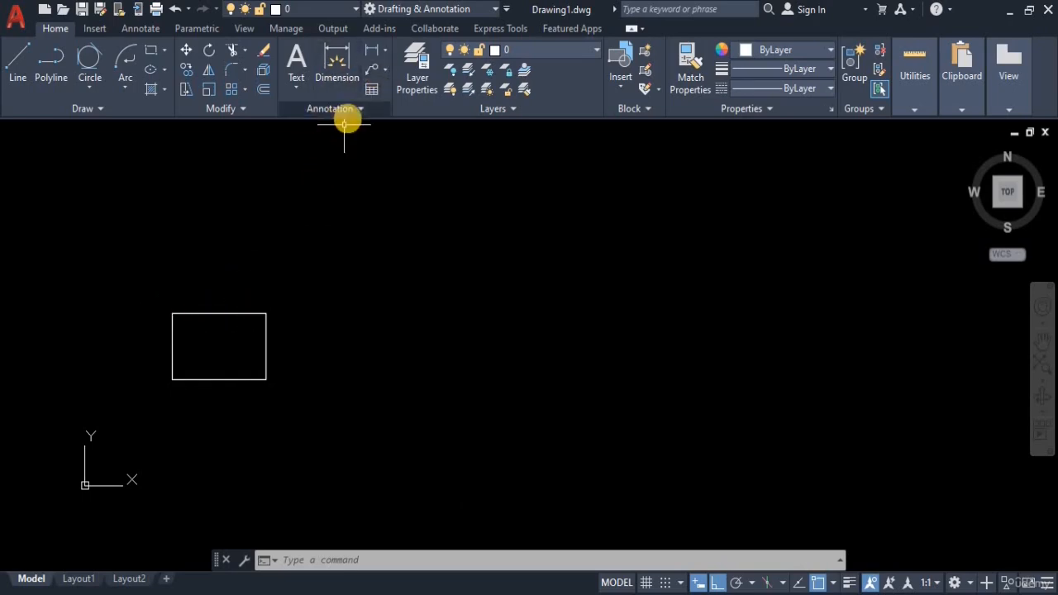
Add a linear dimension for the rectangle's width, placed above its top edge.
left_click(384, 55)
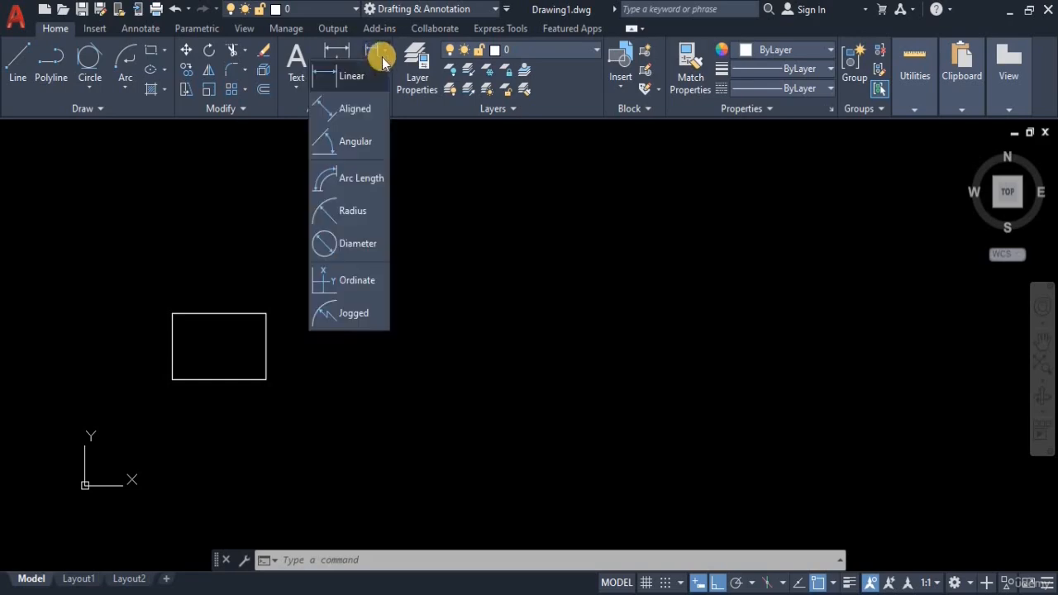
left_click(354, 79)
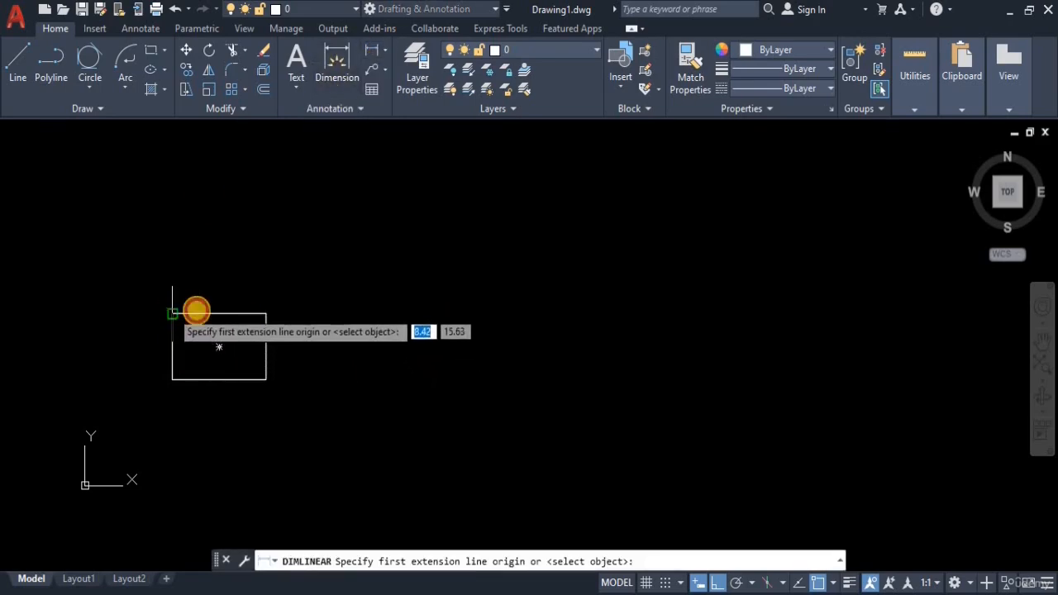
left_click(173, 313)
left_click(265, 312)
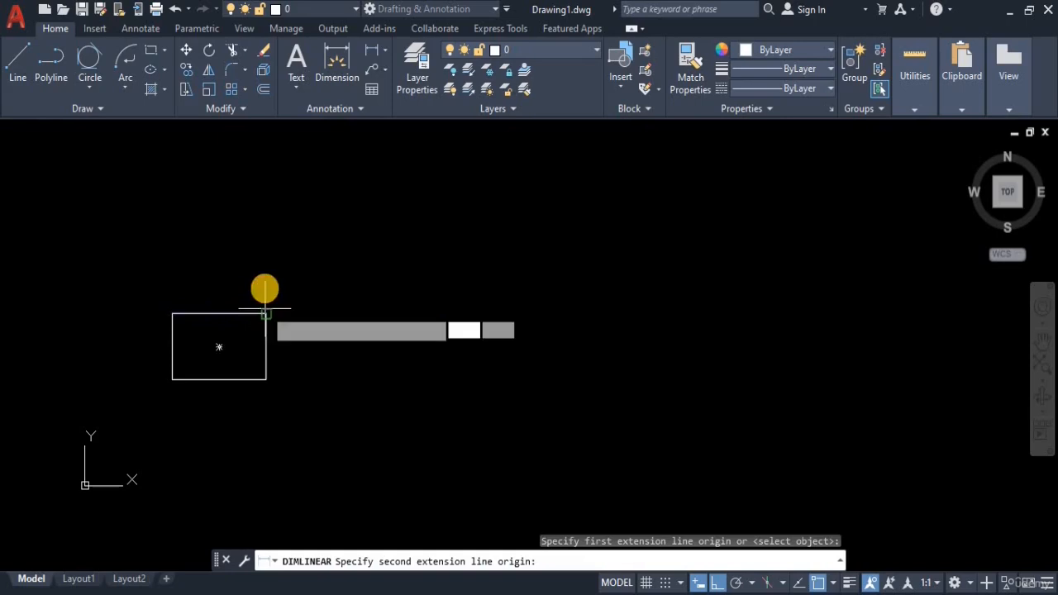
left_click(264, 284)
key("Escape")
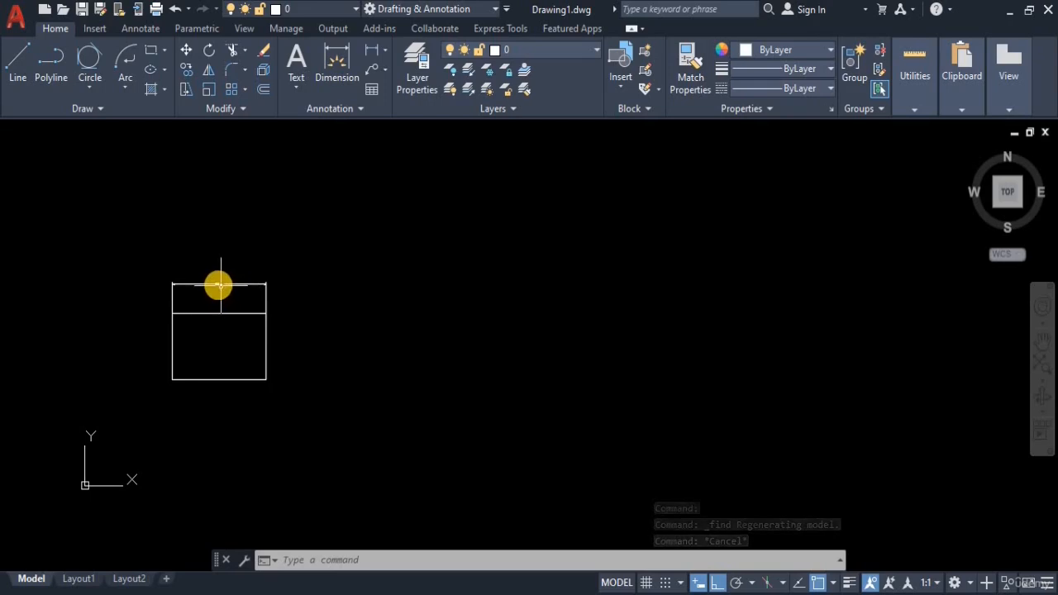
Set the text height of the width dimension above the rectangle to 0.7 in its properties.
left_click(220, 285)
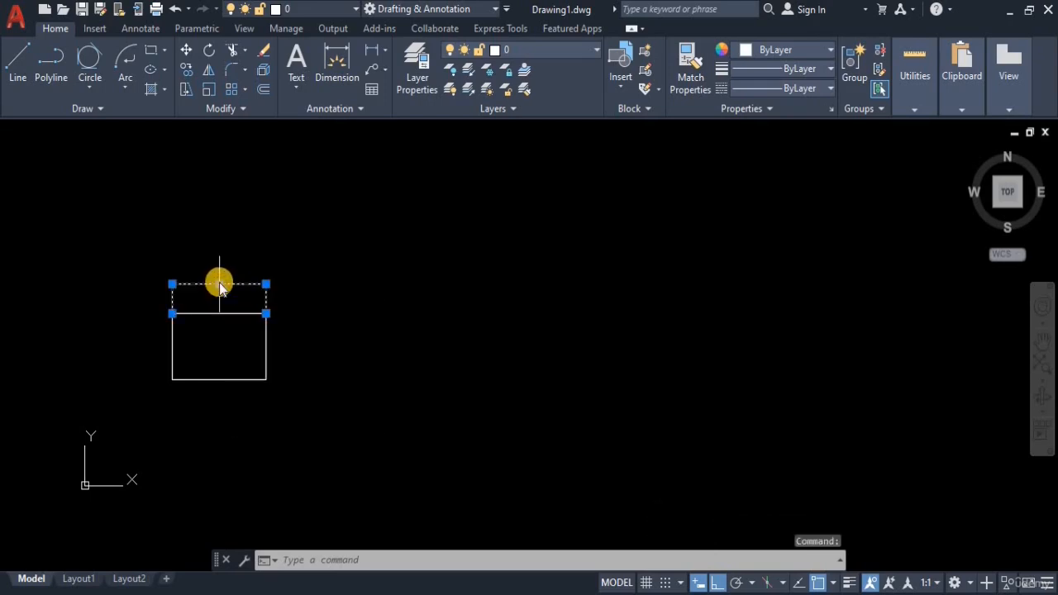
right_click(218, 284)
left_click(289, 567)
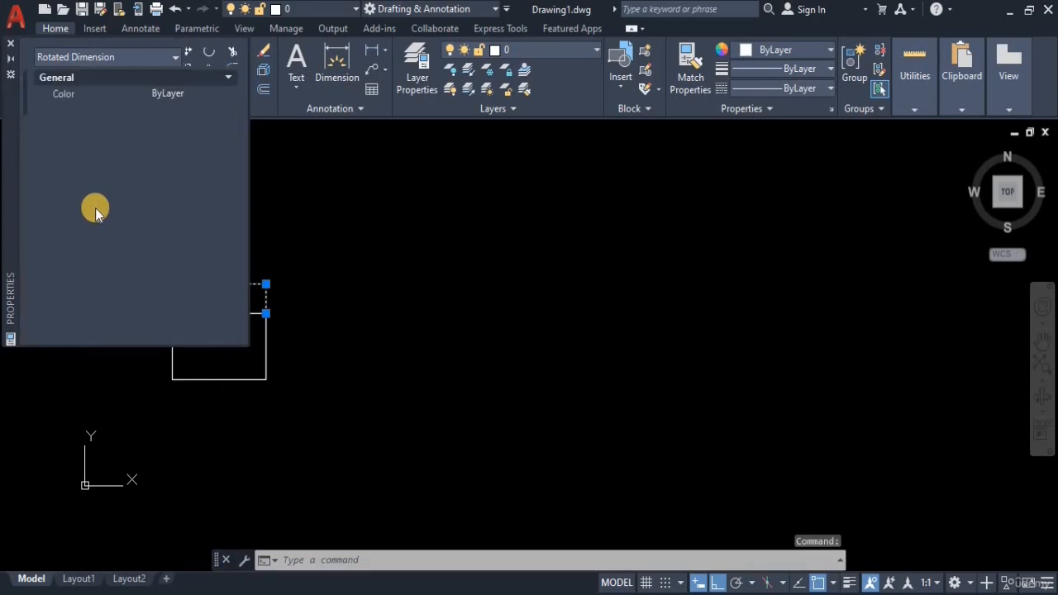
scroll(154, 210, "down", 3)
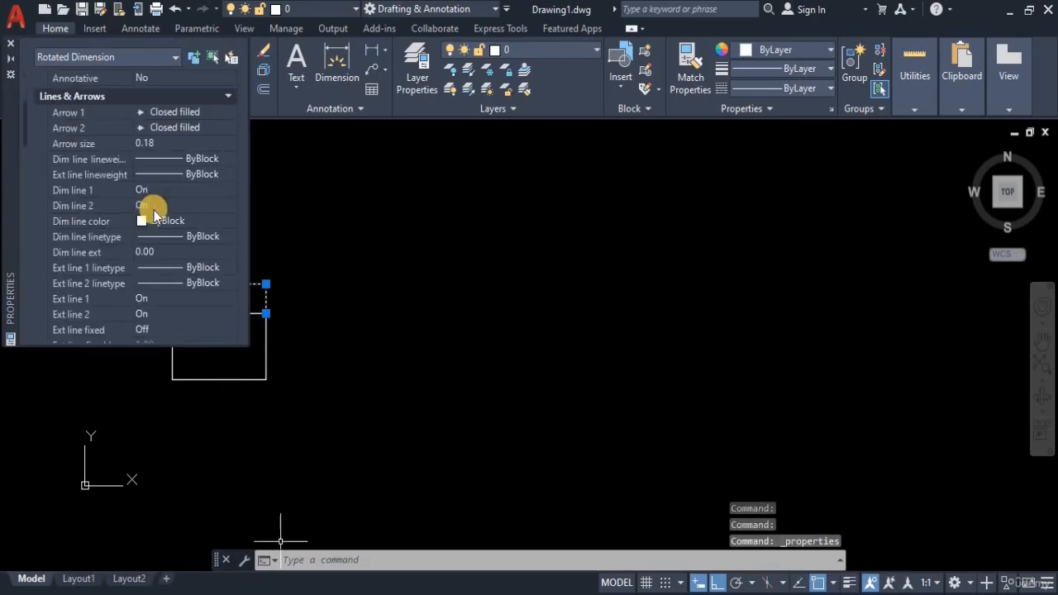
scroll(151, 213, "down", 6)
scroll(67, 229, "down", 2)
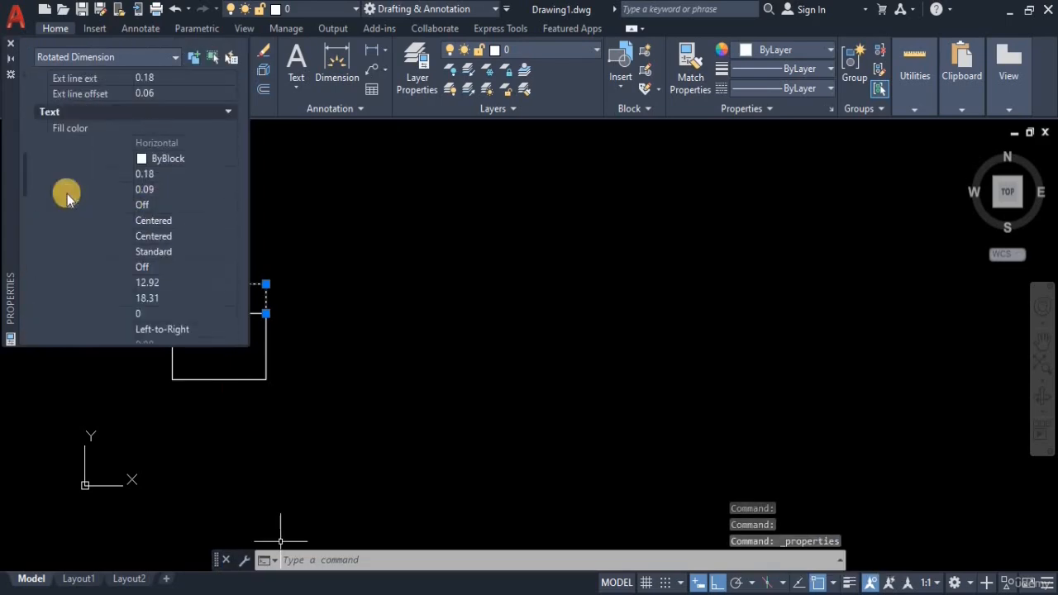
left_click(154, 173)
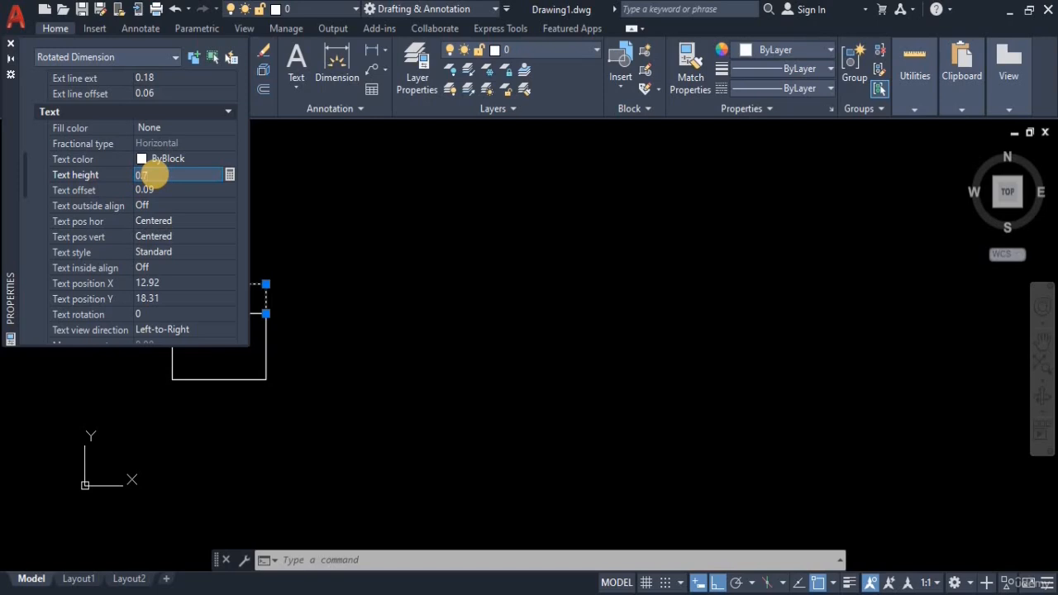
type("0.7")
key("Tab")
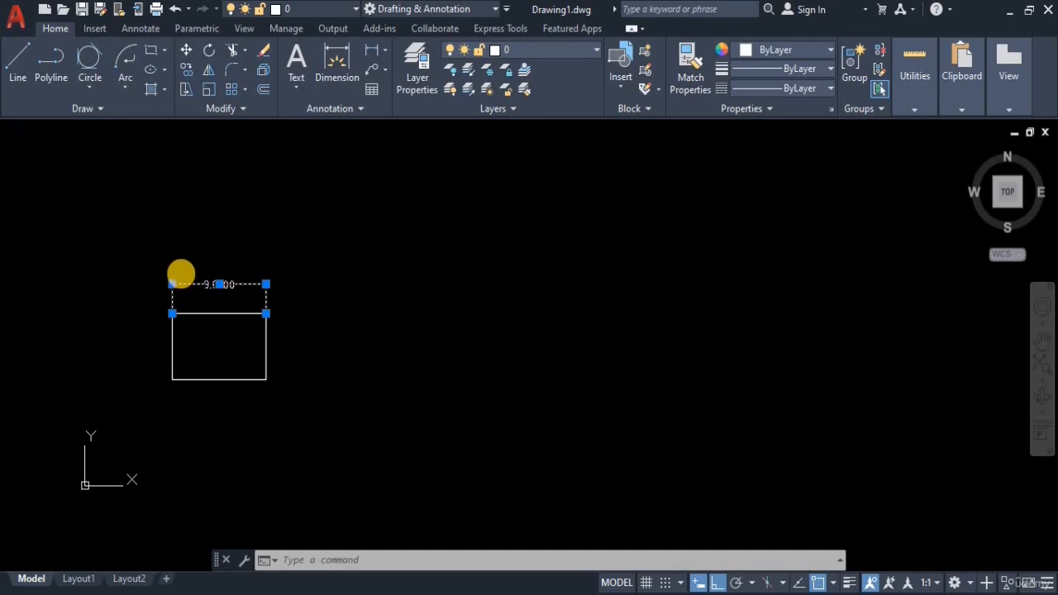
key("Escape")
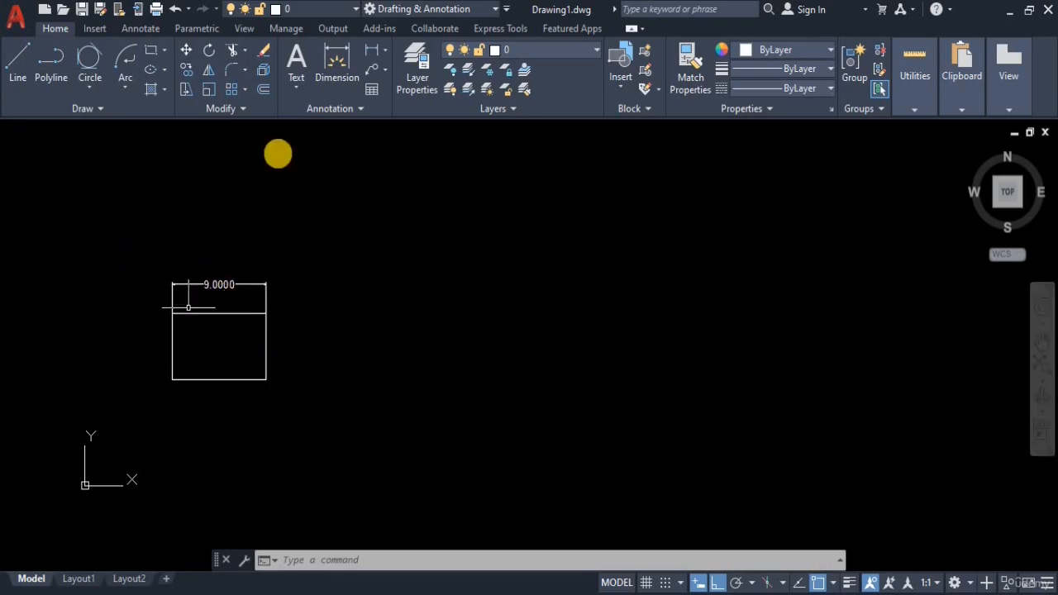
Add a linear dimension for the rectangle's height, placed just outside its right edge.
left_click(374, 56)
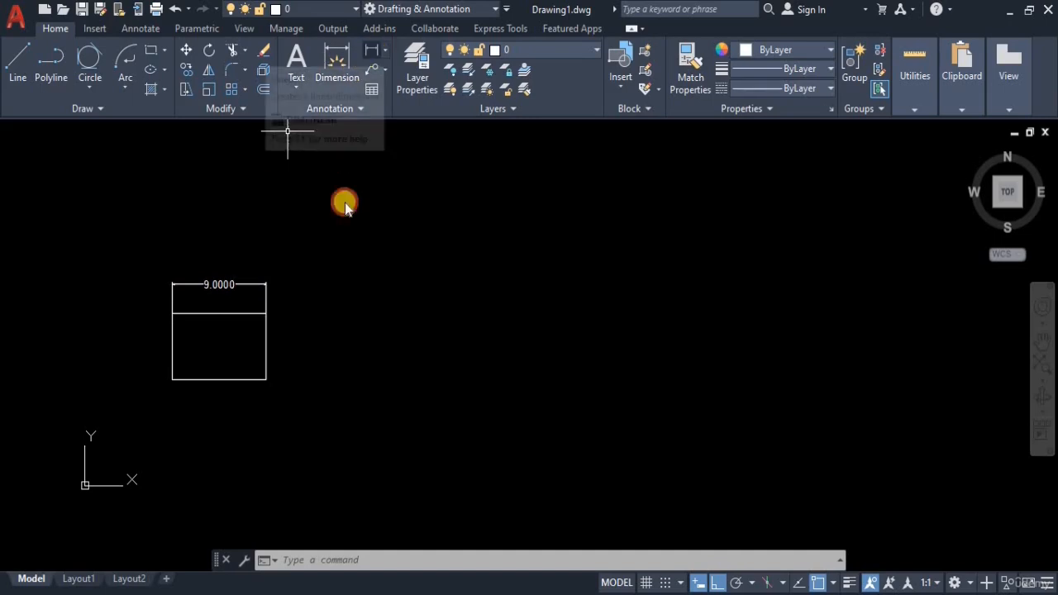
left_click(266, 314)
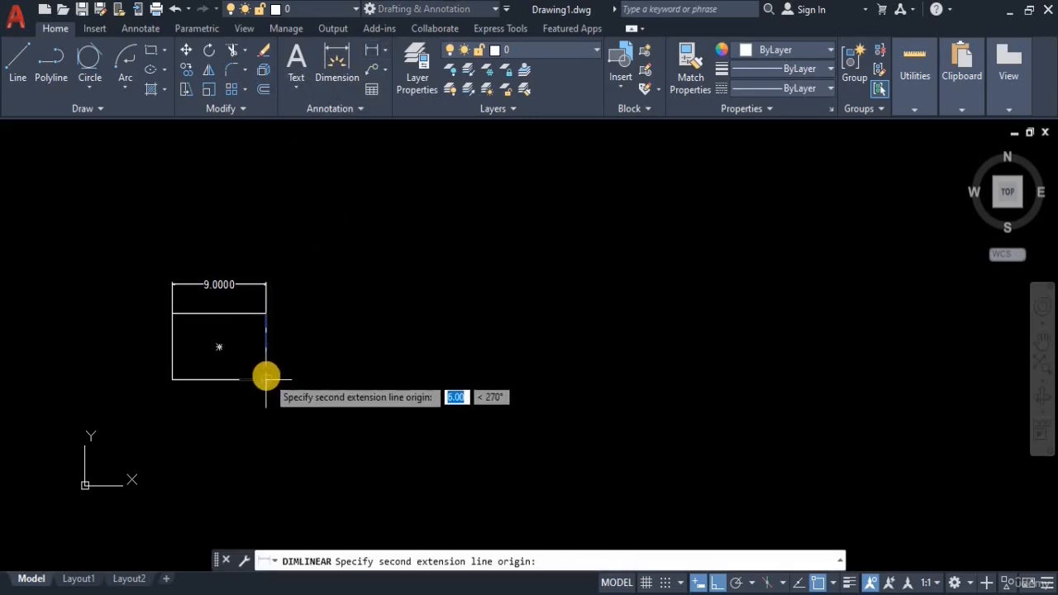
left_click(269, 377)
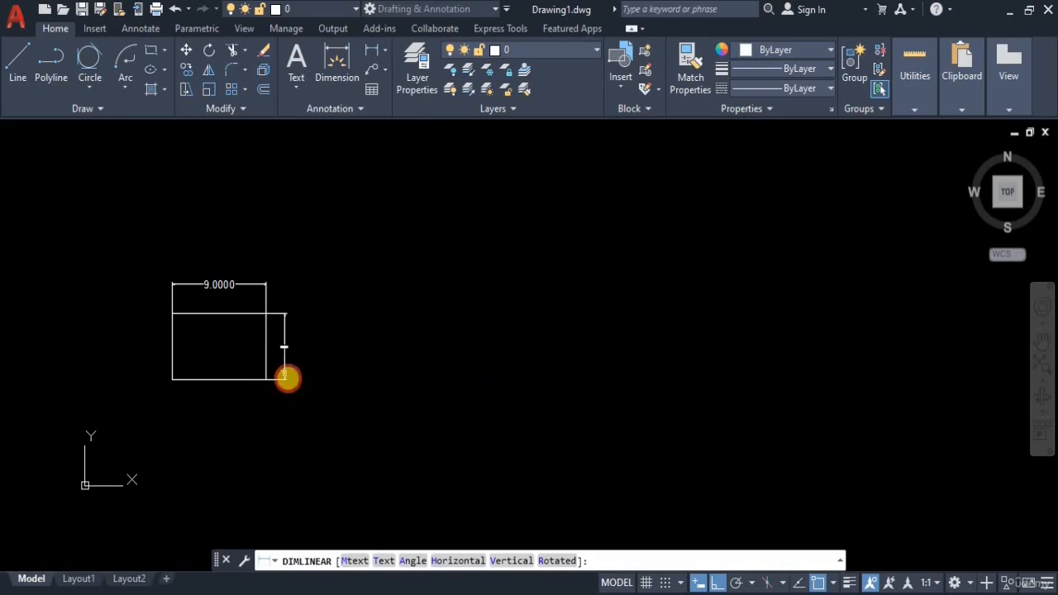
left_click(285, 372)
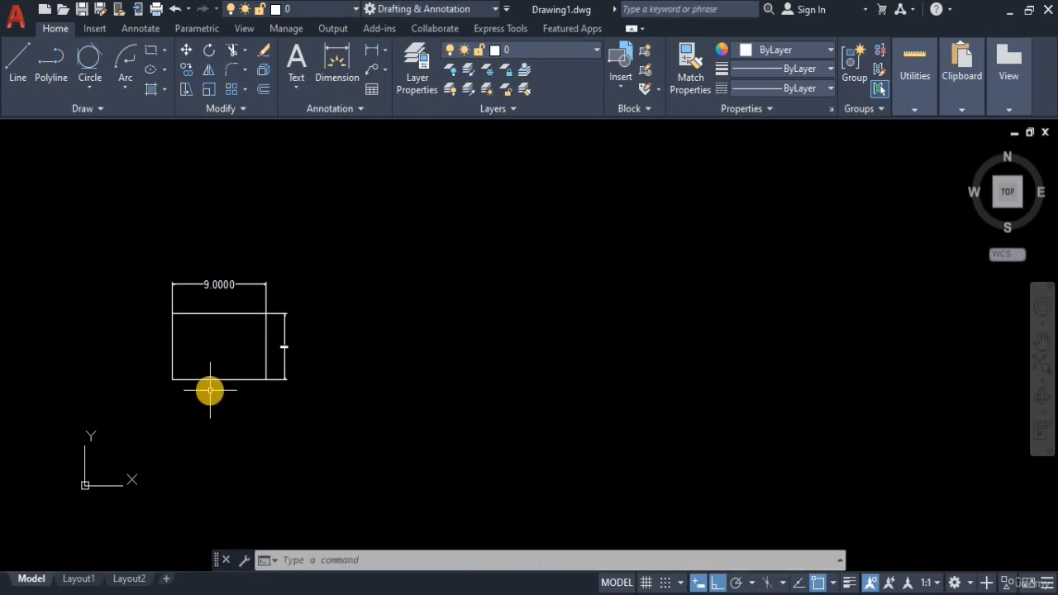
Match the properties of the width dimension onto the rectangle's height dimension.
type("match")
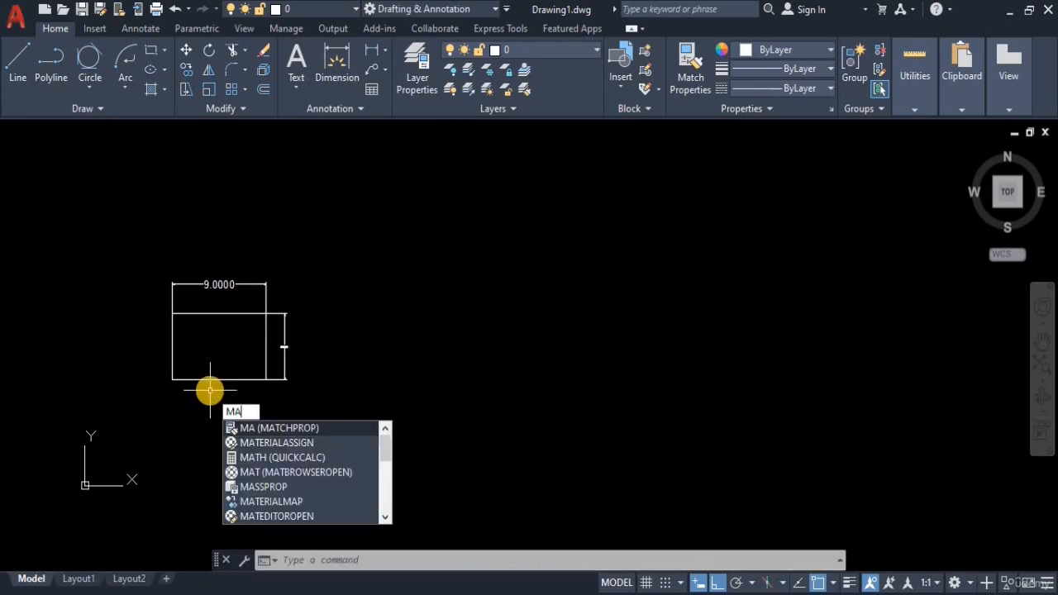
key("Return")
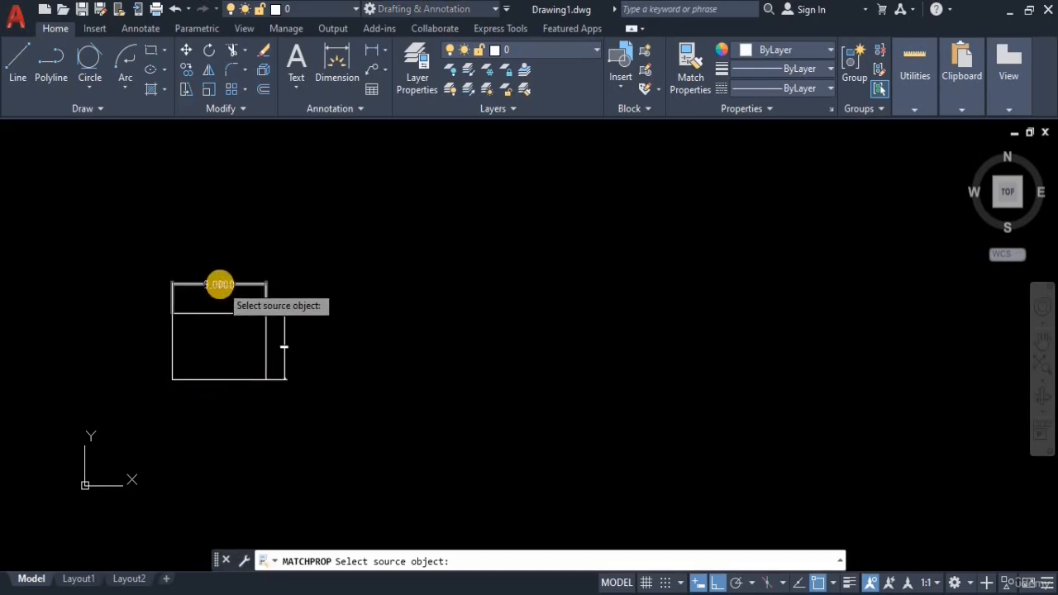
left_click(220, 284)
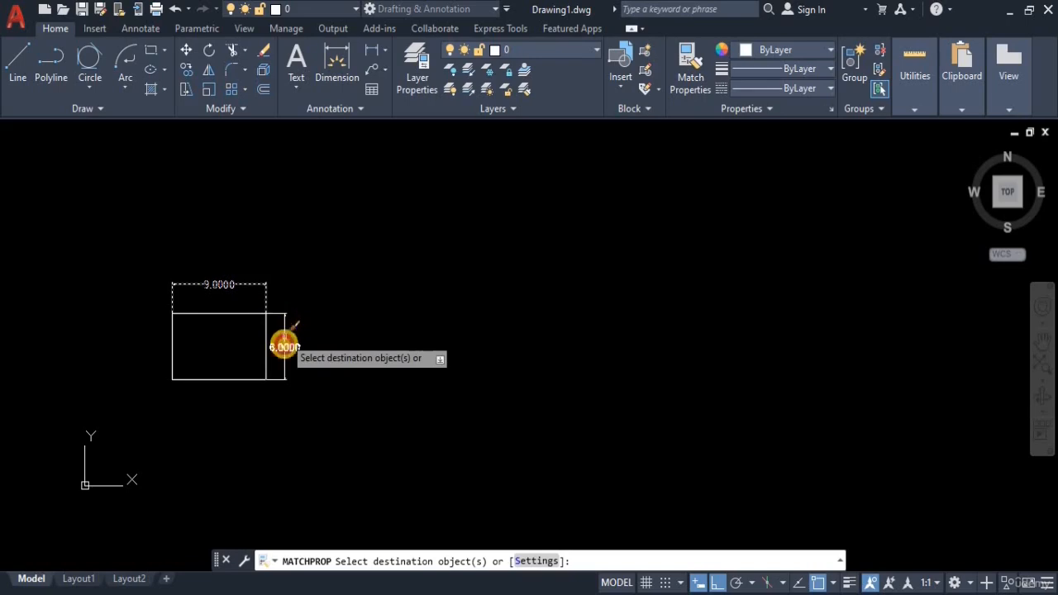
left_click(283, 346)
key("Return")
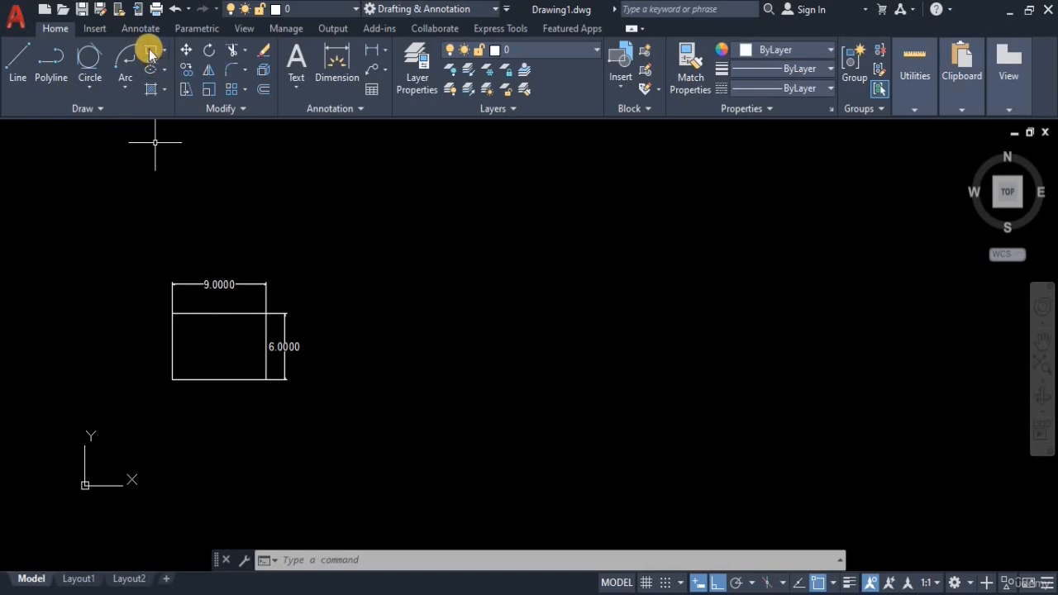
Draw a second rectangle right of the first using the Area option, with area 20 and length 10.
type("rec")
key("Return")
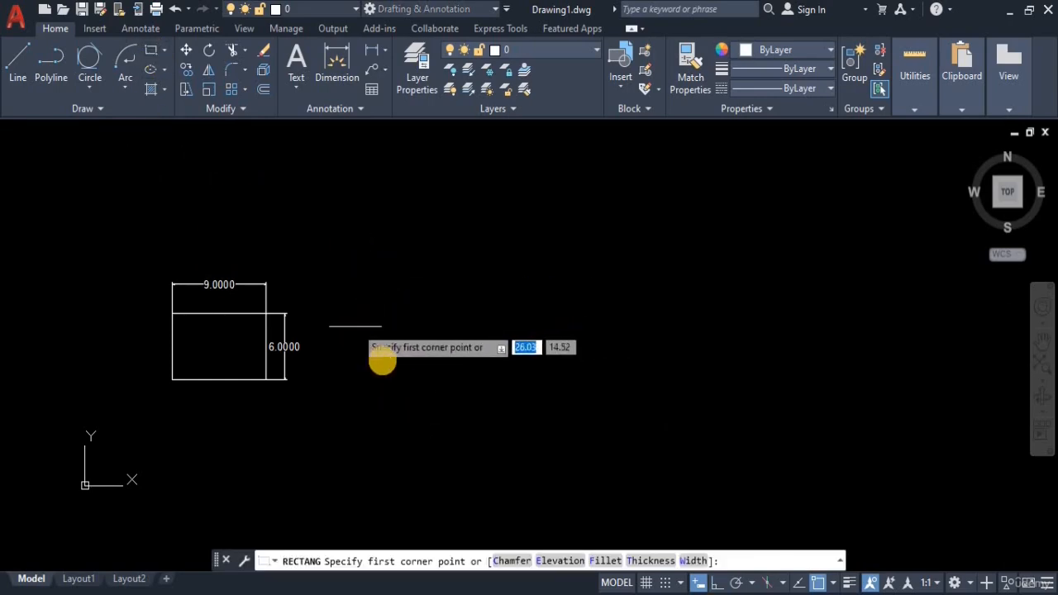
left_click(382, 359)
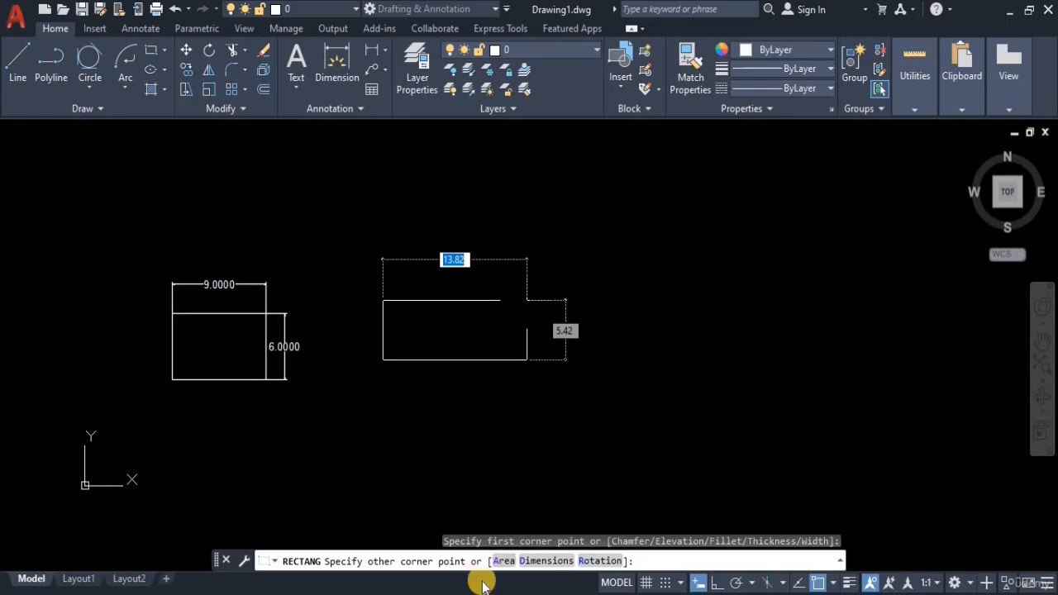
left_click(503, 562)
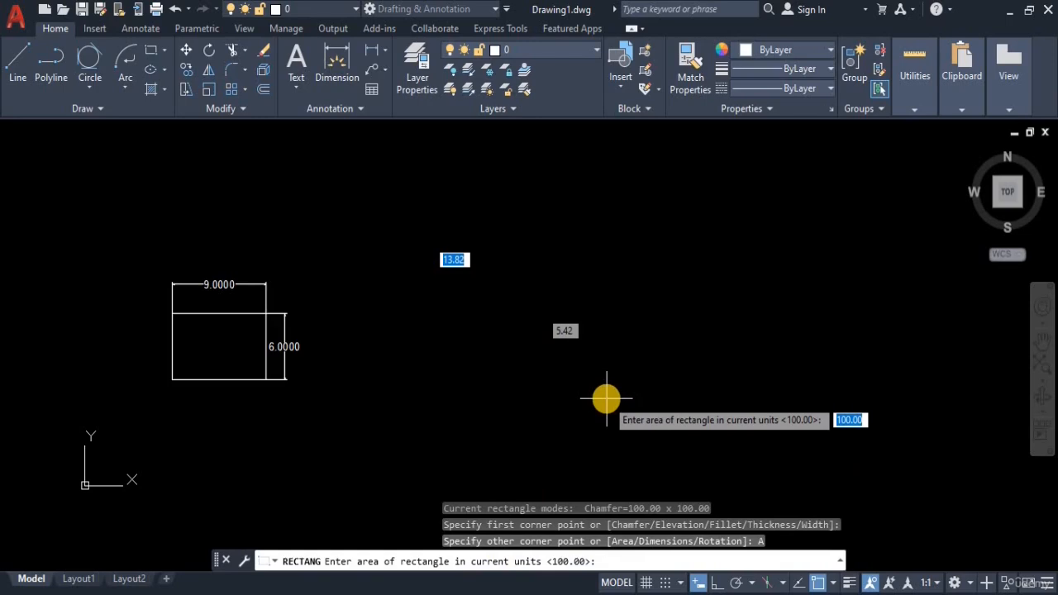
key("BackSpace")
key("Return")
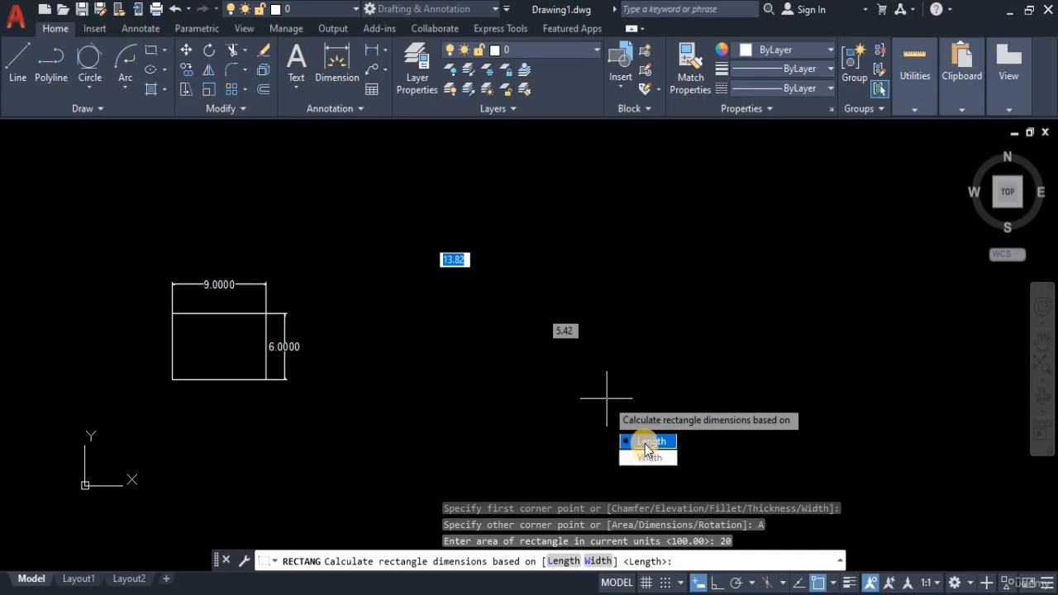
left_click(649, 444)
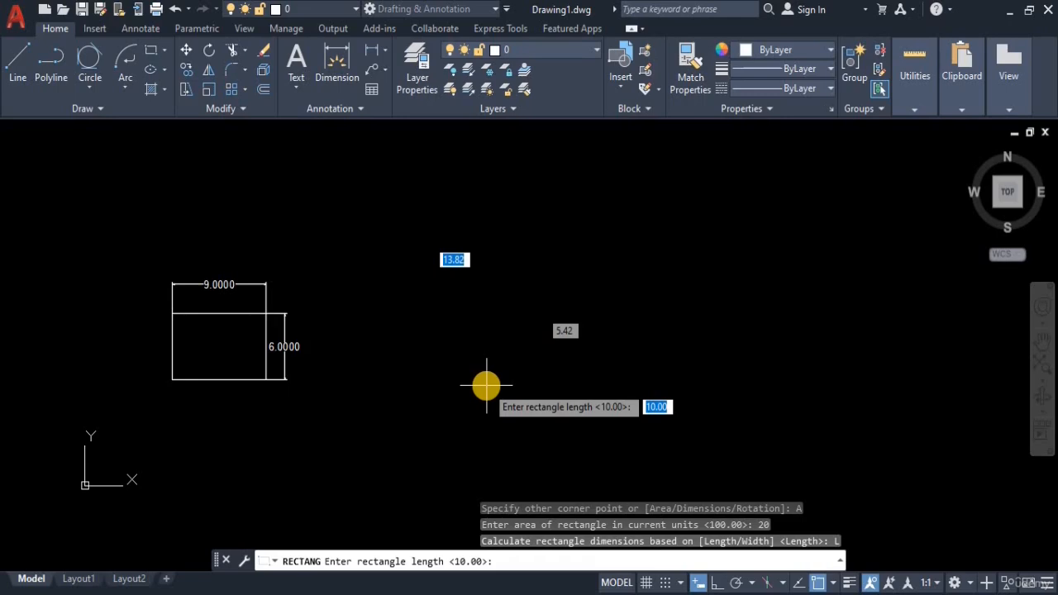
type("10")
key("Return")
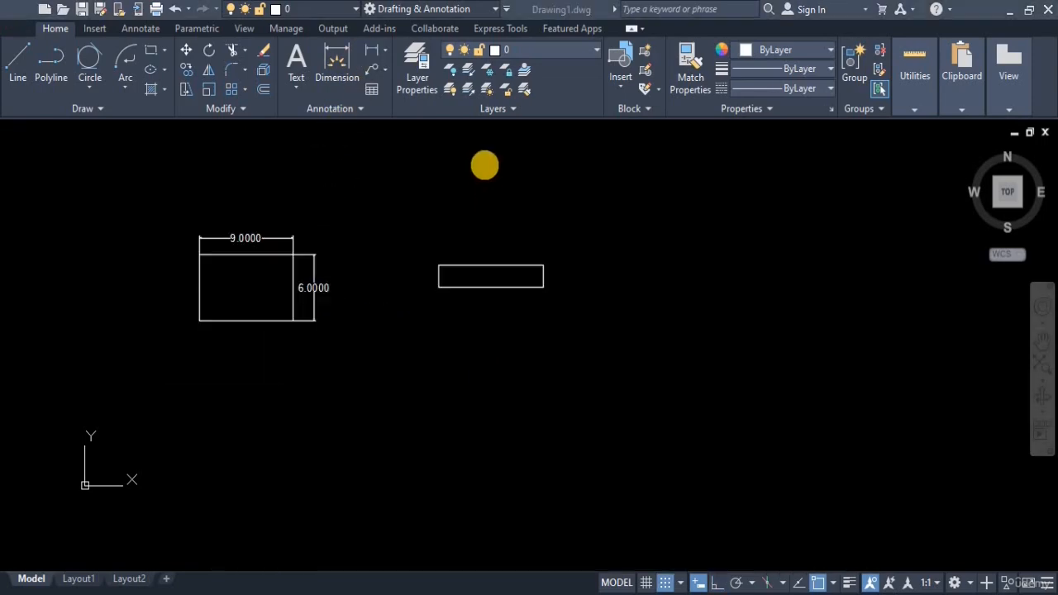
Add a linear dimension for the second rectangle's length, placed just above its top edge.
left_click(385, 45)
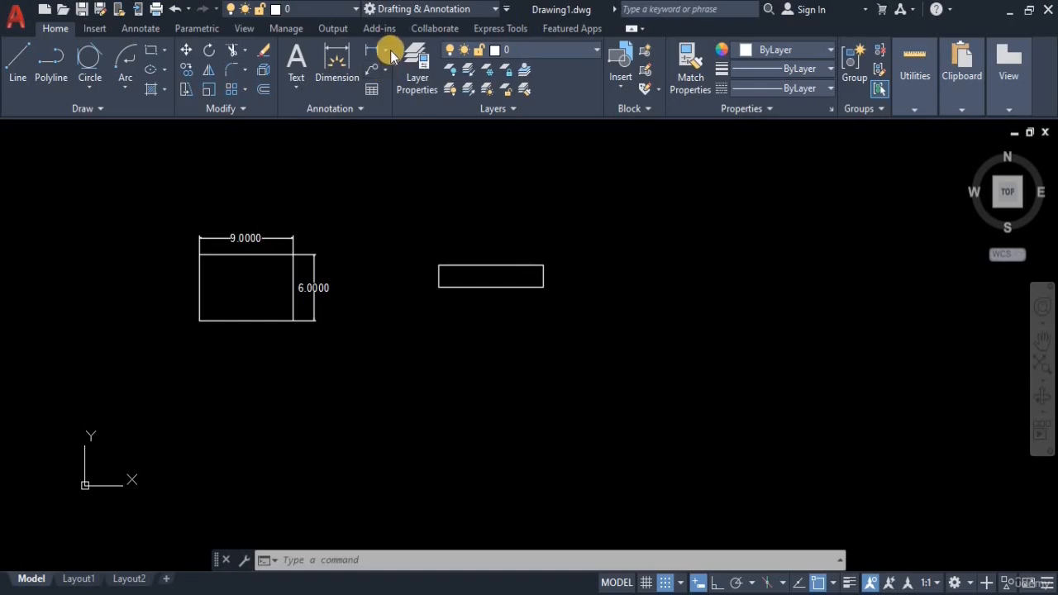
left_click(385, 52)
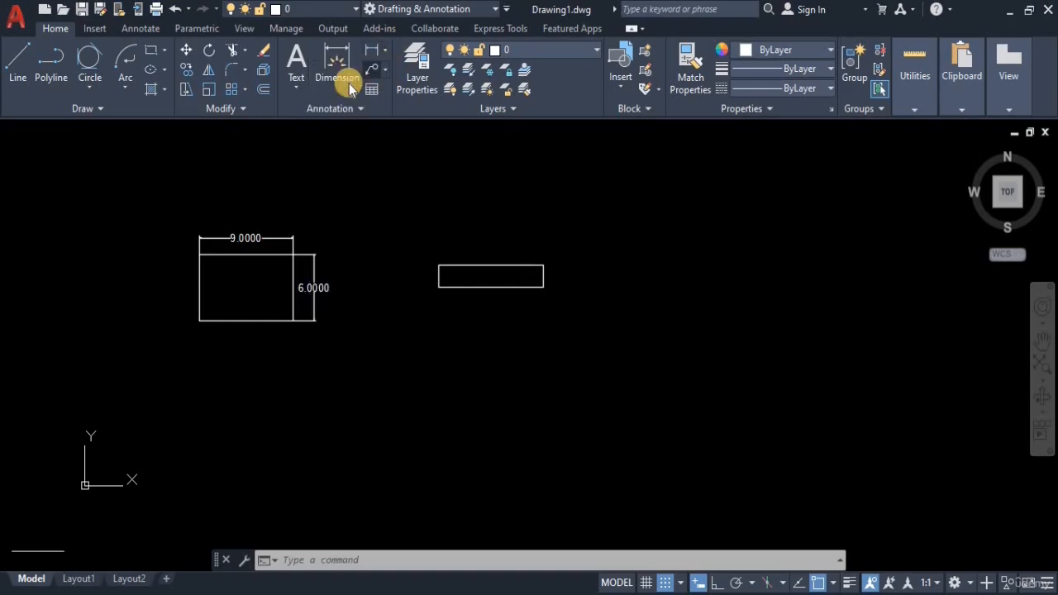
left_click(349, 82)
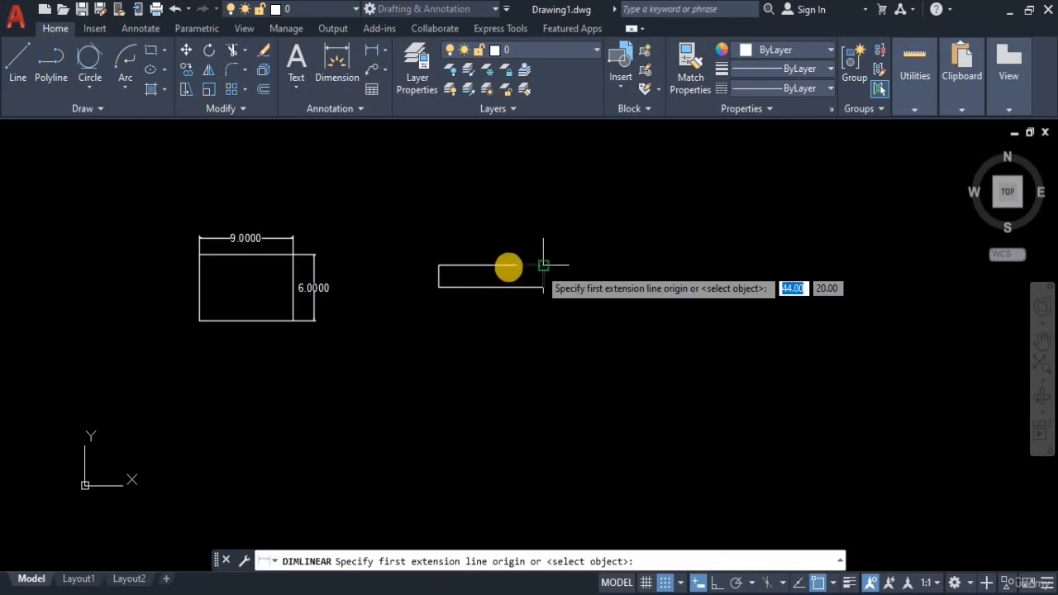
left_click(439, 265)
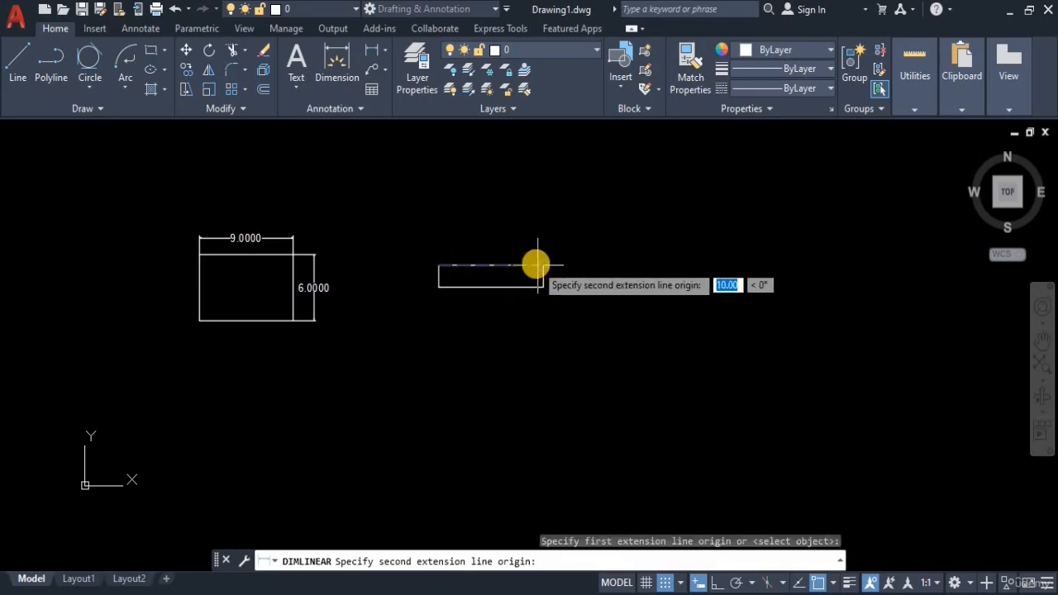
left_click(539, 266)
left_click(528, 243)
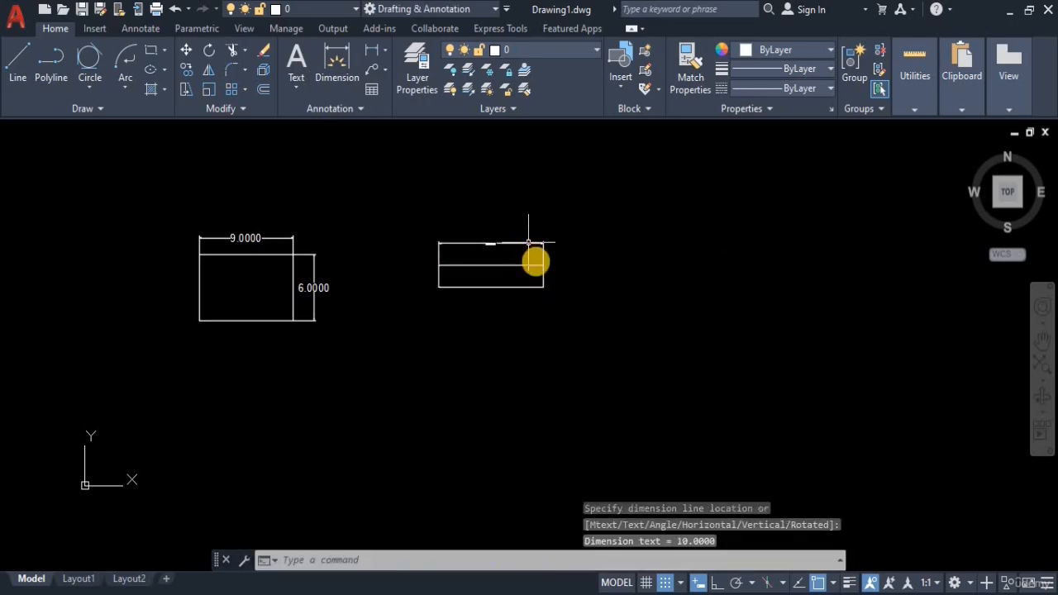
Add a linear dimension for the second rectangle's height, placed just outside its right edge.
mouse_move(522, 288)
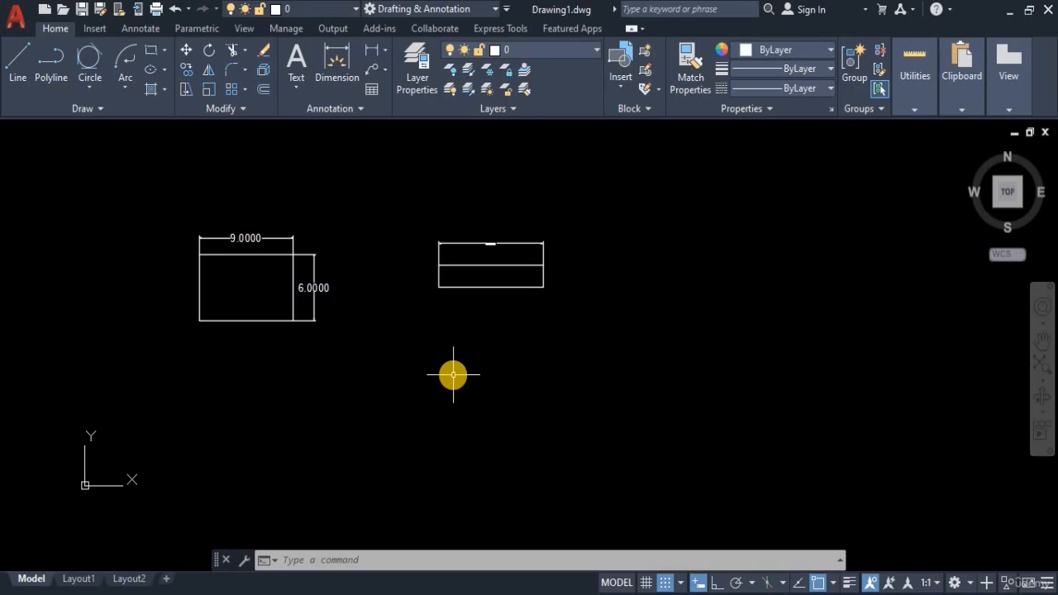
type("dli")
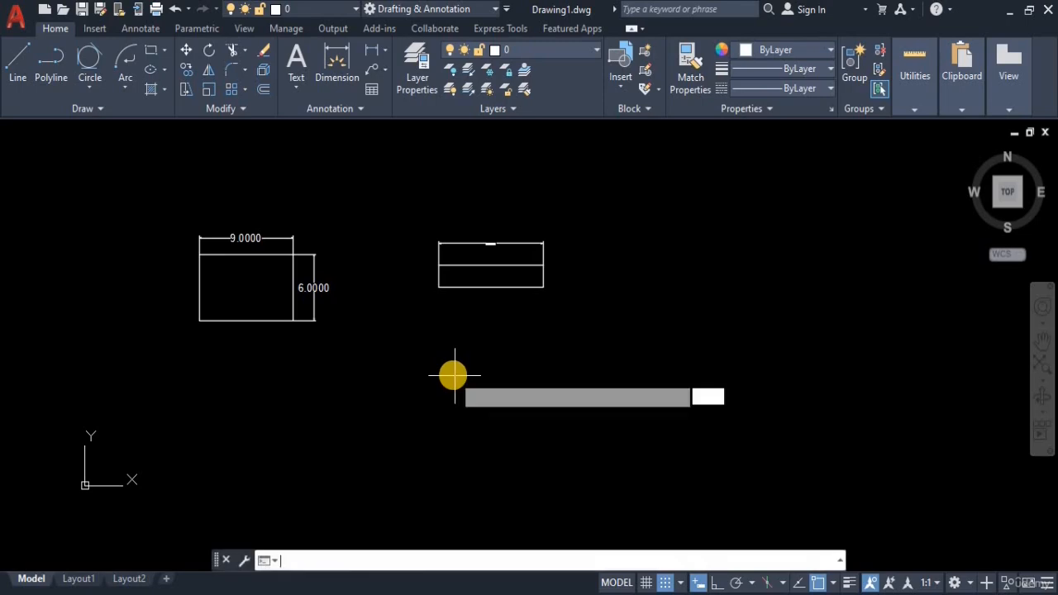
key("Return")
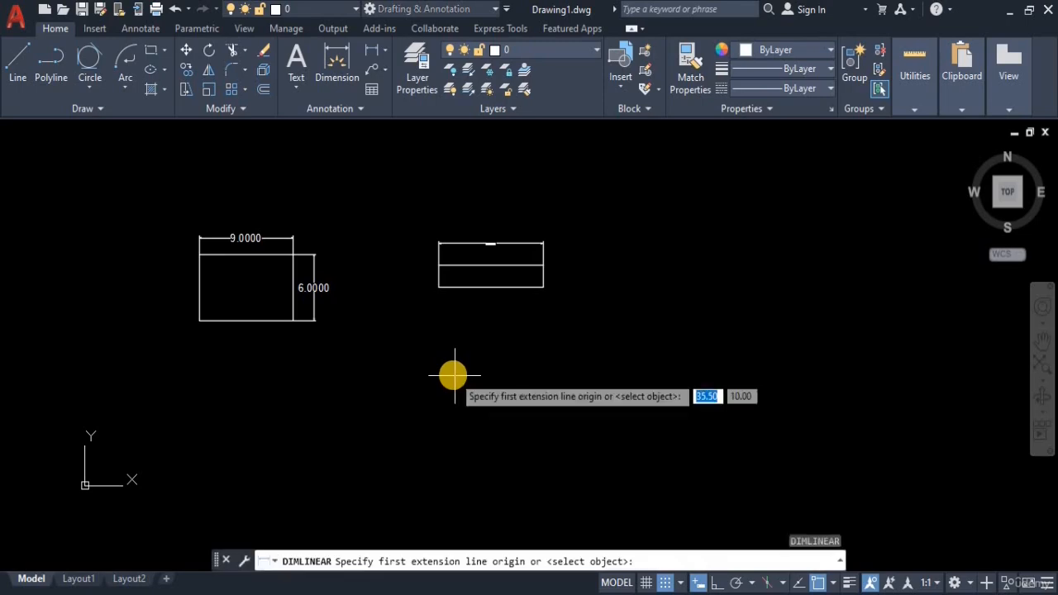
left_click(544, 266)
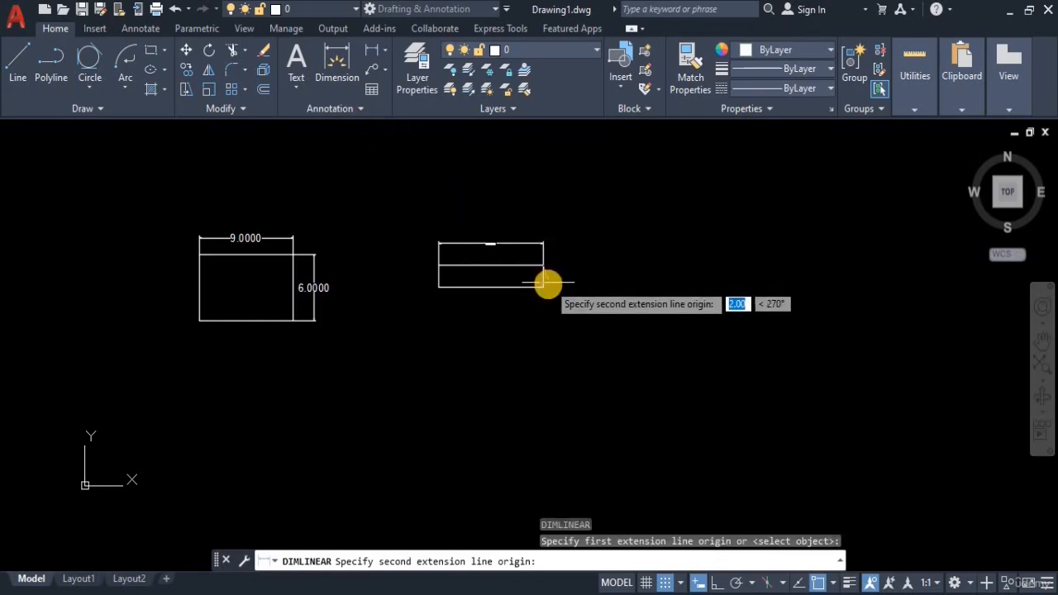
left_click(550, 286)
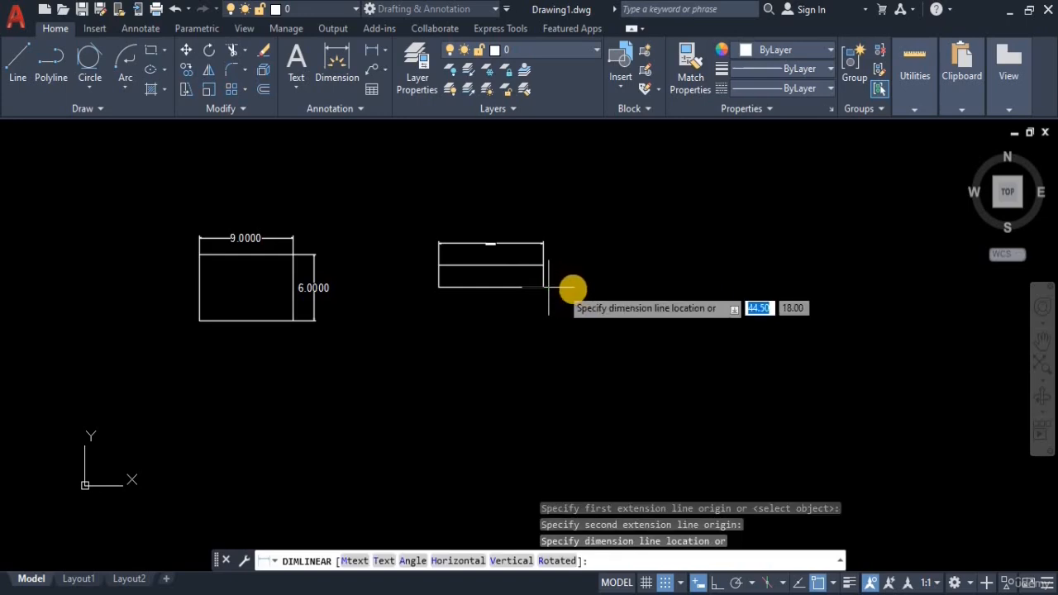
left_click(571, 304)
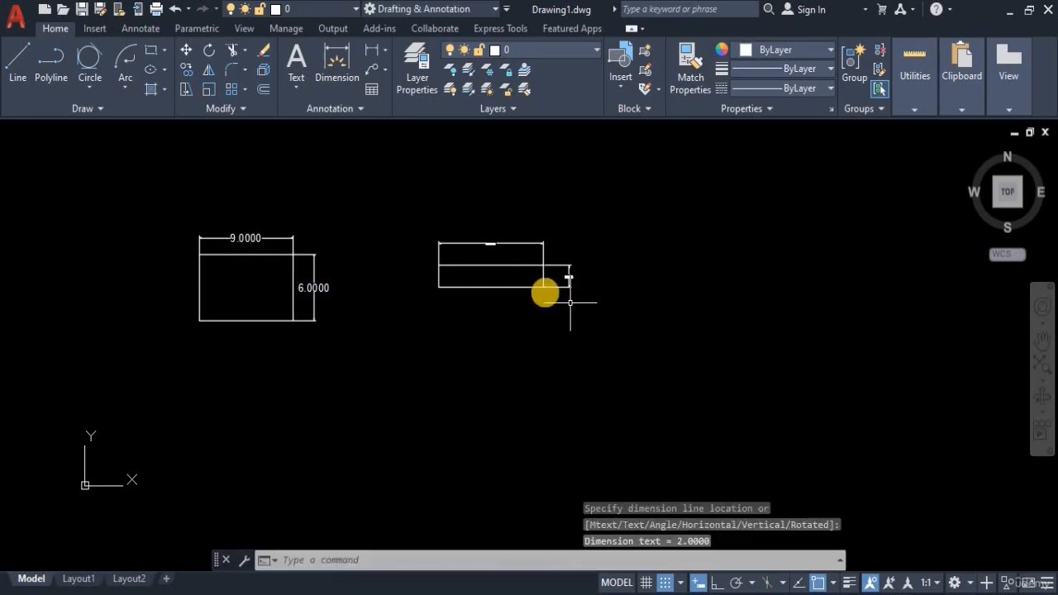
Match the properties of the first rectangle's width dimension onto both dimensions of the second rectangle.
type("MATCHPROP")
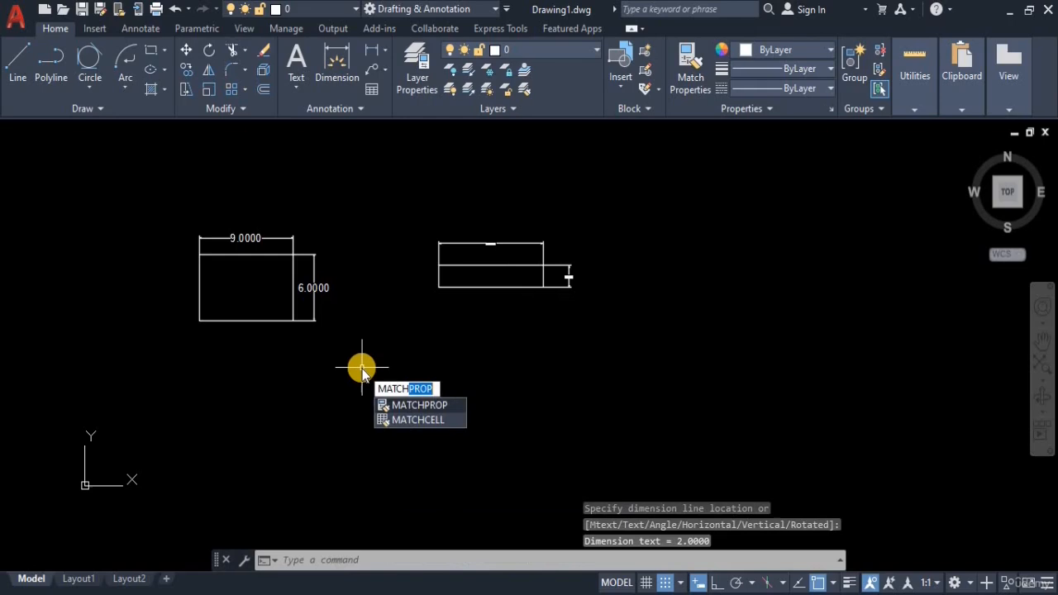
key("Return")
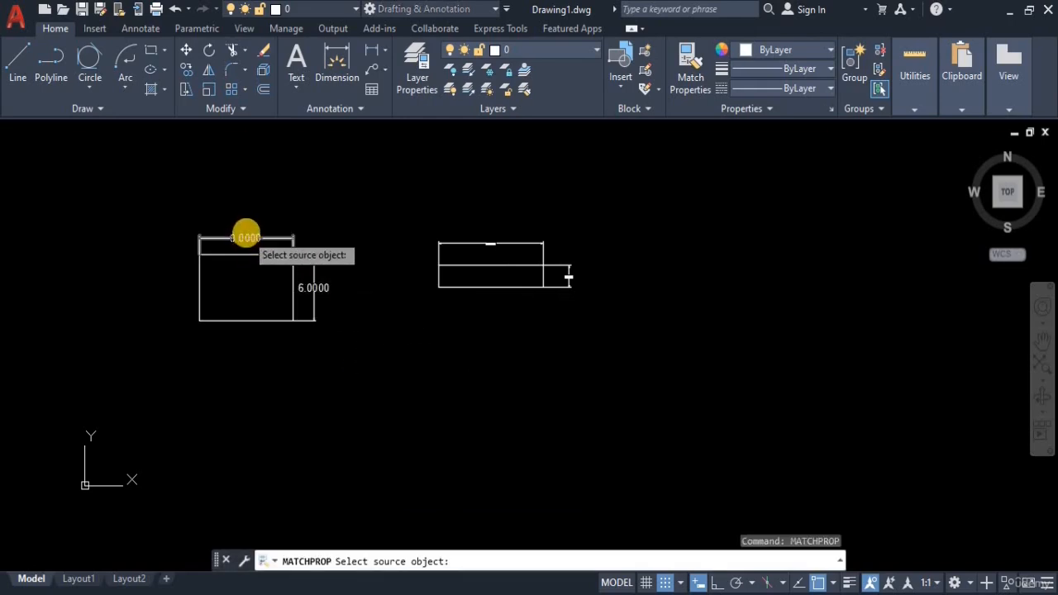
left_click(245, 238)
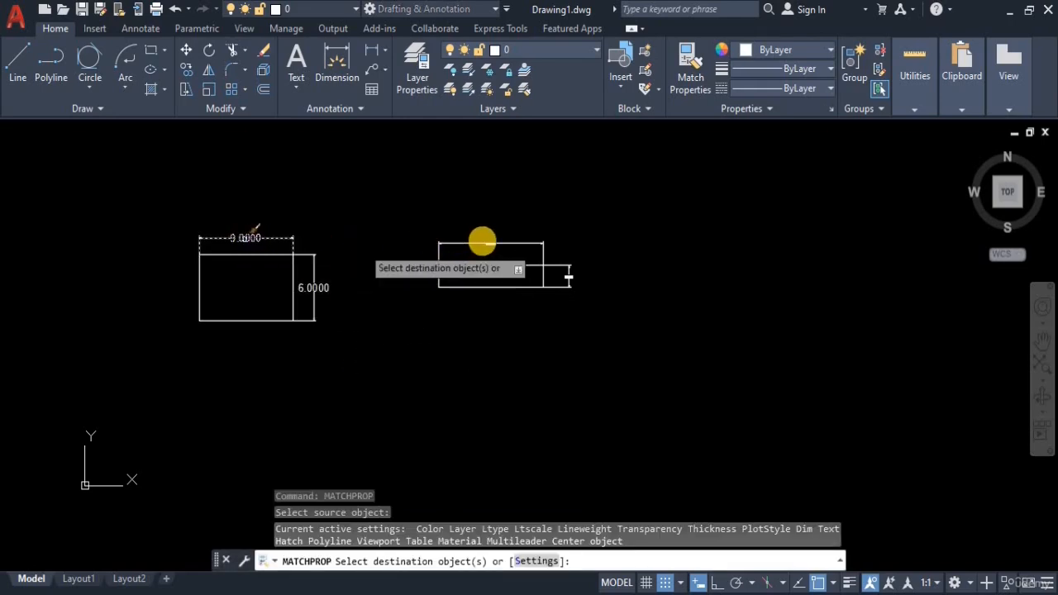
left_click(486, 240)
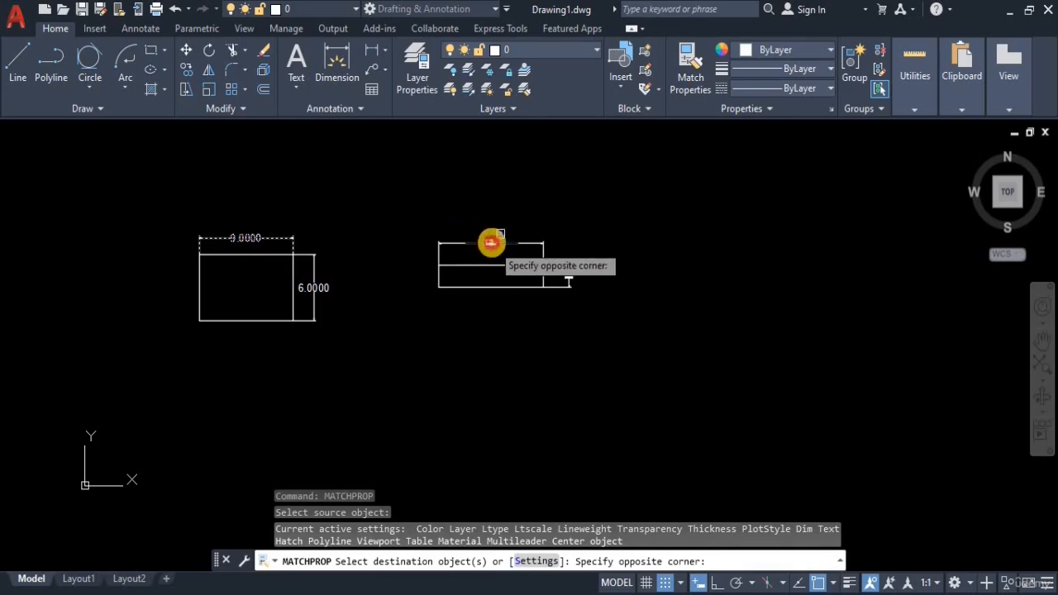
left_click(491, 239)
left_click(492, 243)
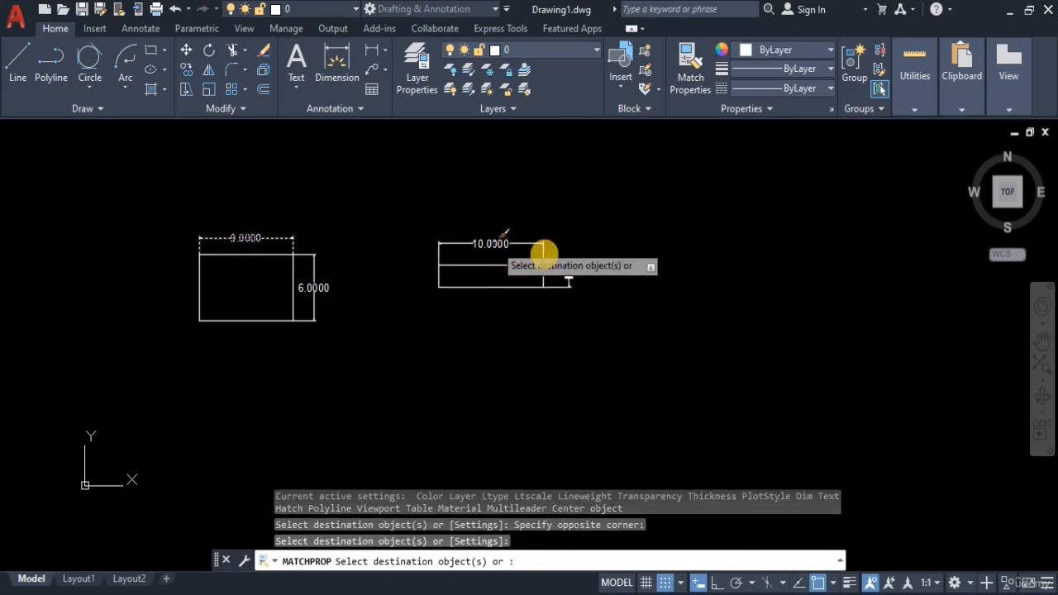
left_click(569, 277)
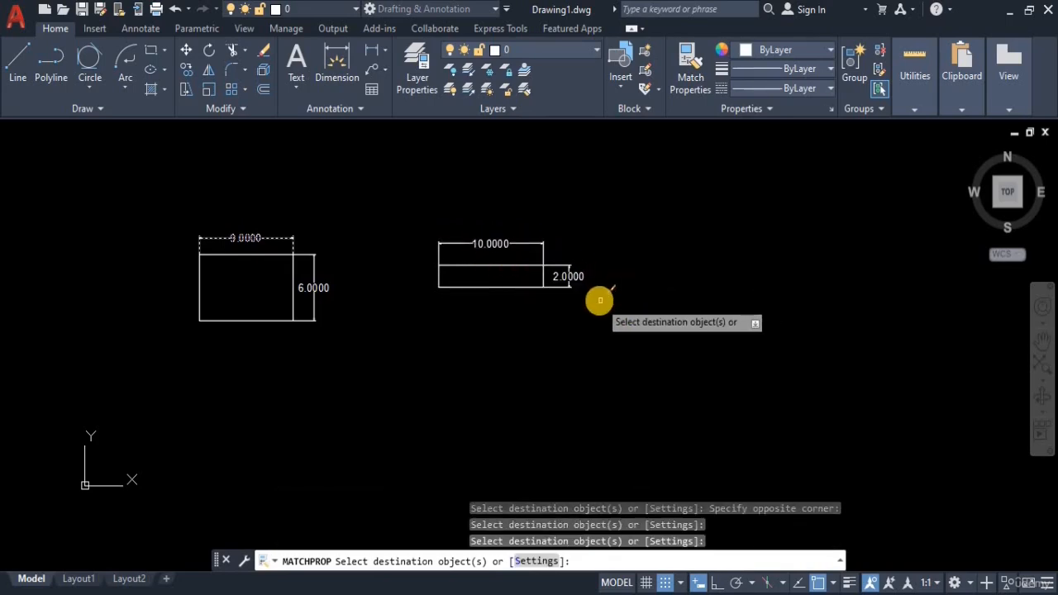
key("Escape")
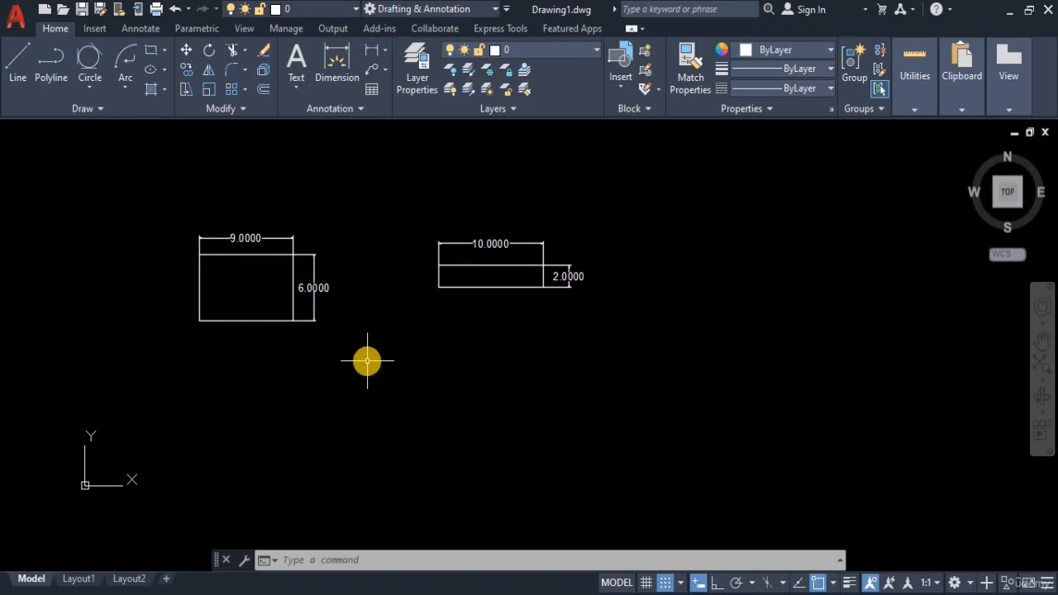
Draw a third rectangle right of the second using the Dimensions option, with length 15 and width 10.
type("RE")
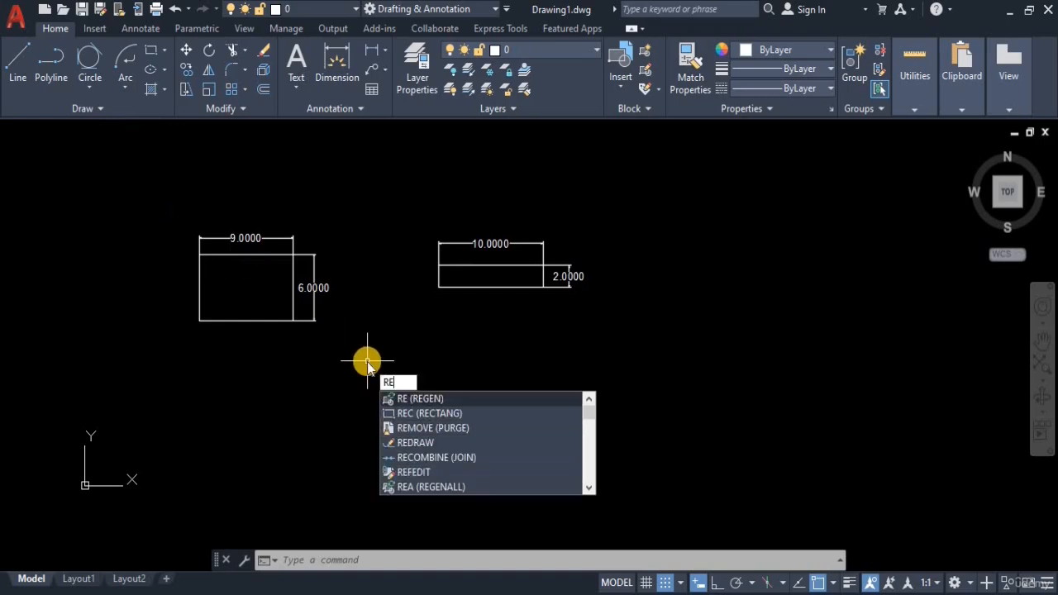
type("C")
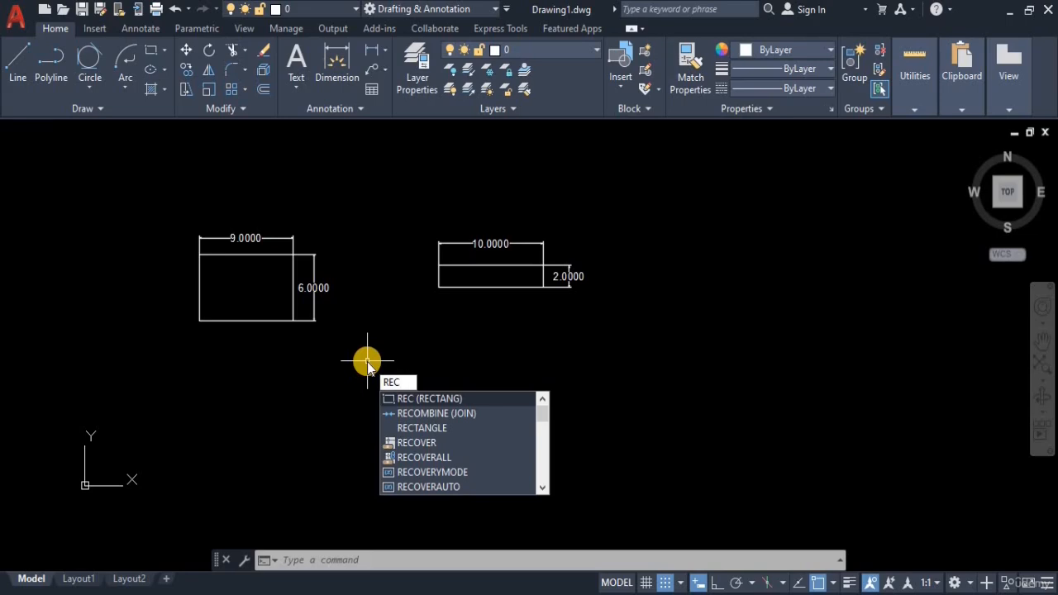
key("Return")
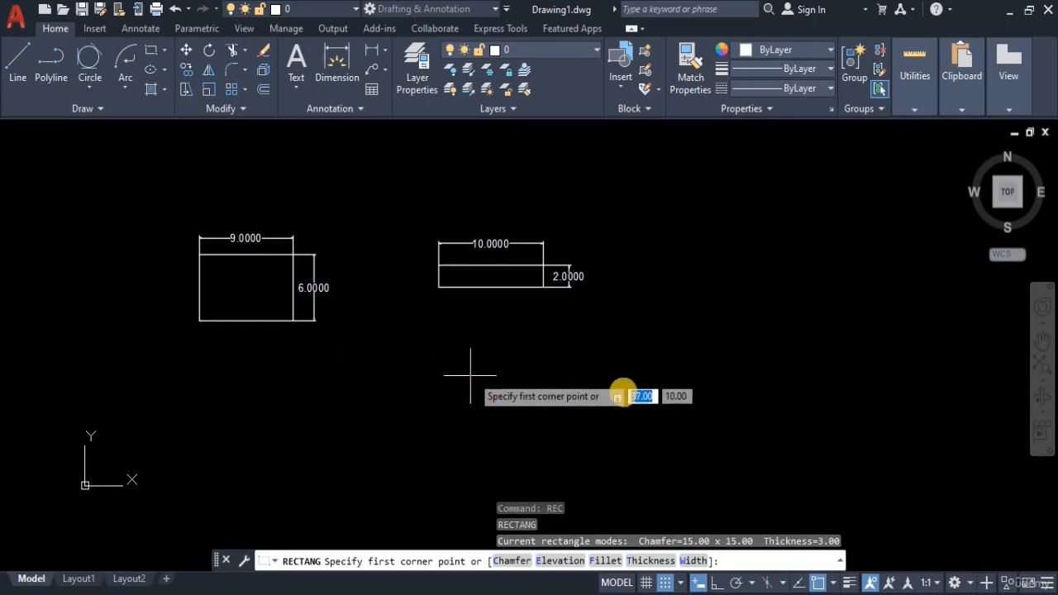
left_click(626, 387)
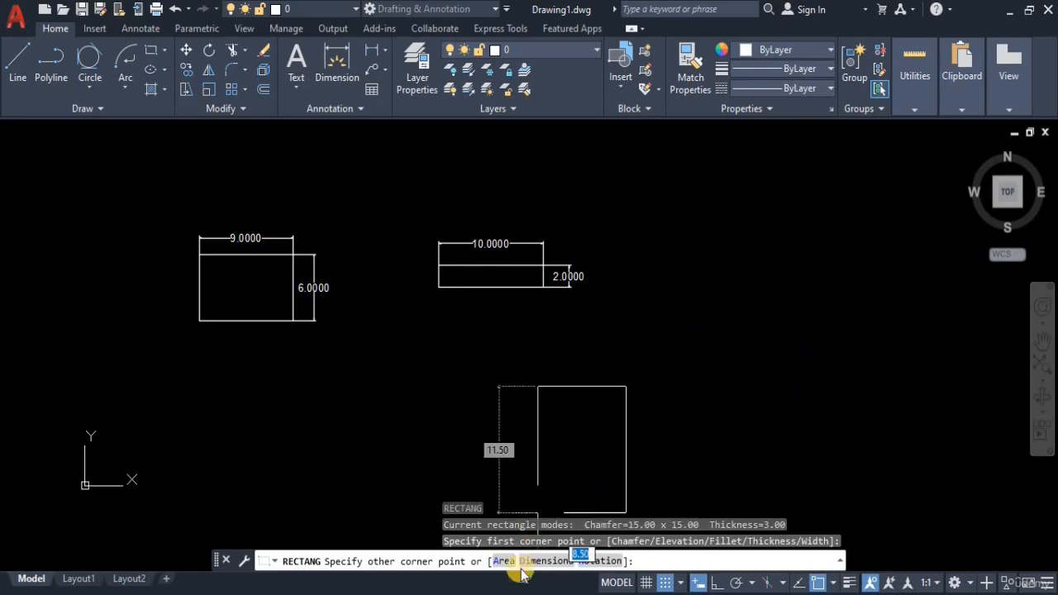
left_click(562, 561)
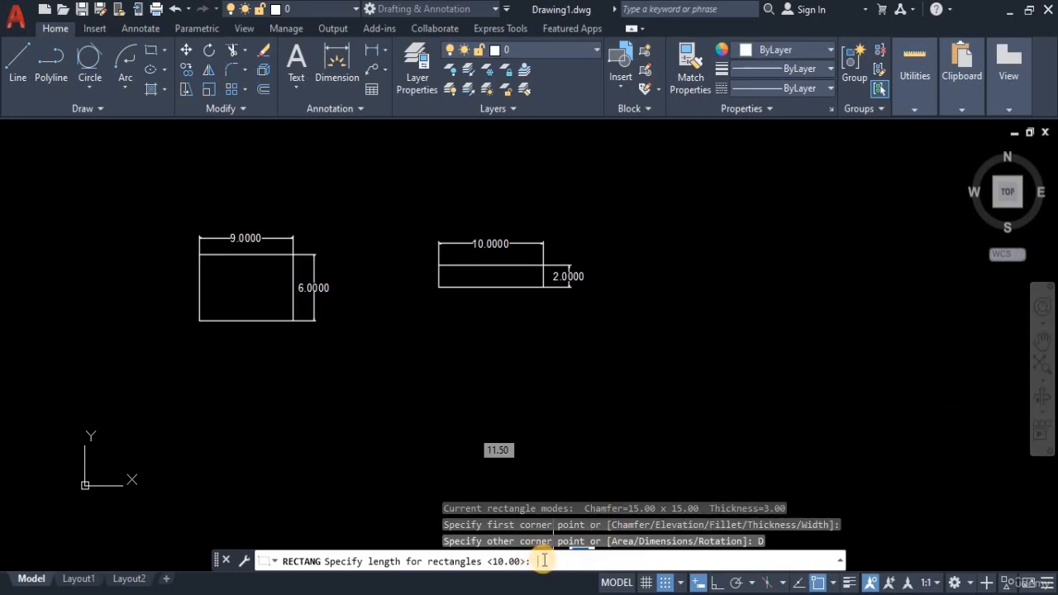
type("11")
key("Return")
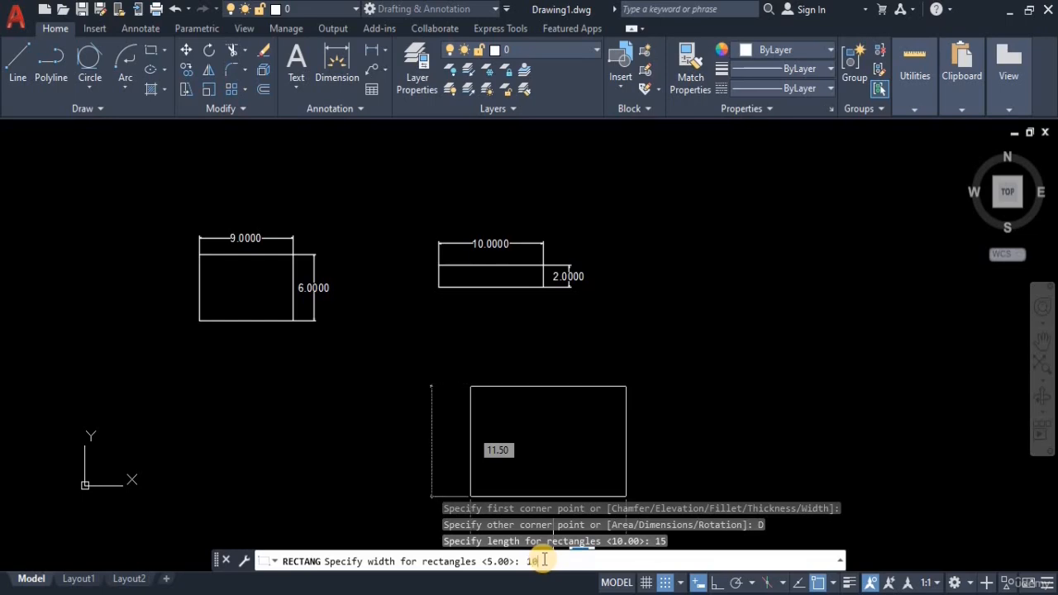
key("Return")
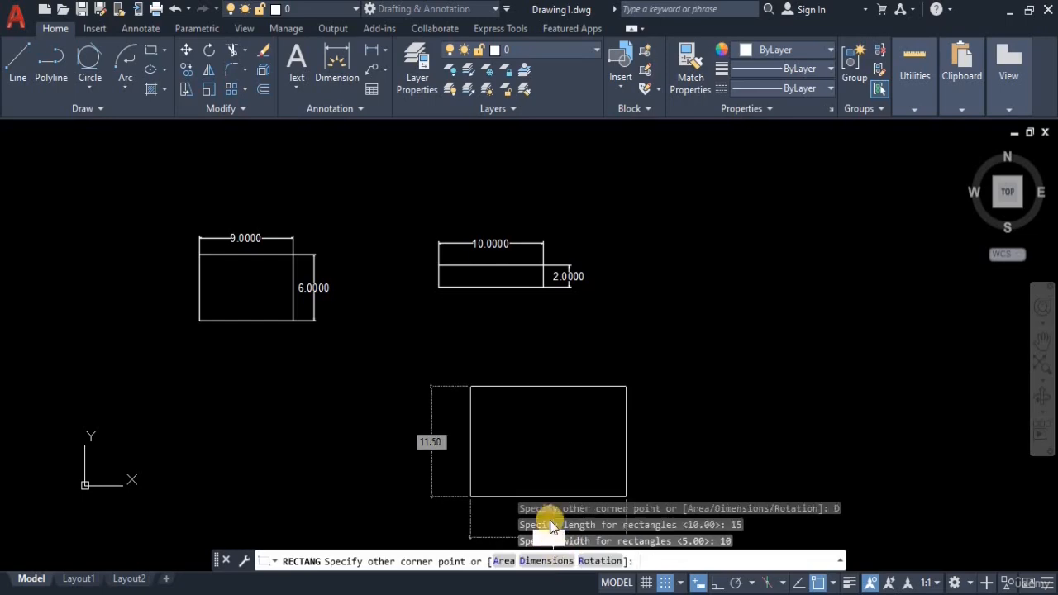
left_click(814, 270)
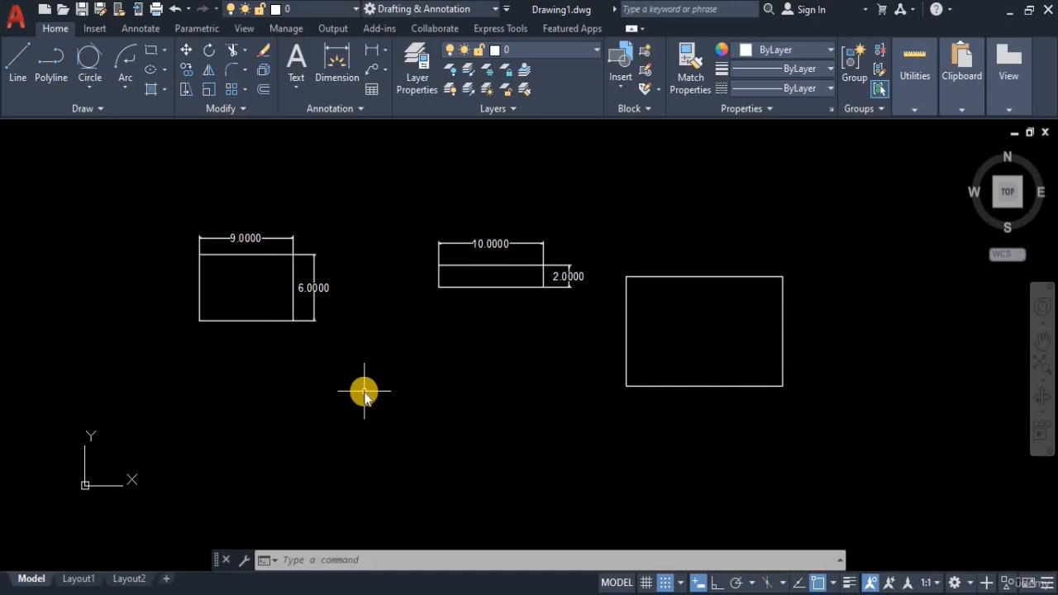
Start a fourth rectangle in the empty space below the first two, using the Rotation option to tilt it about 45 degrees.
type("REC")
key("Return")
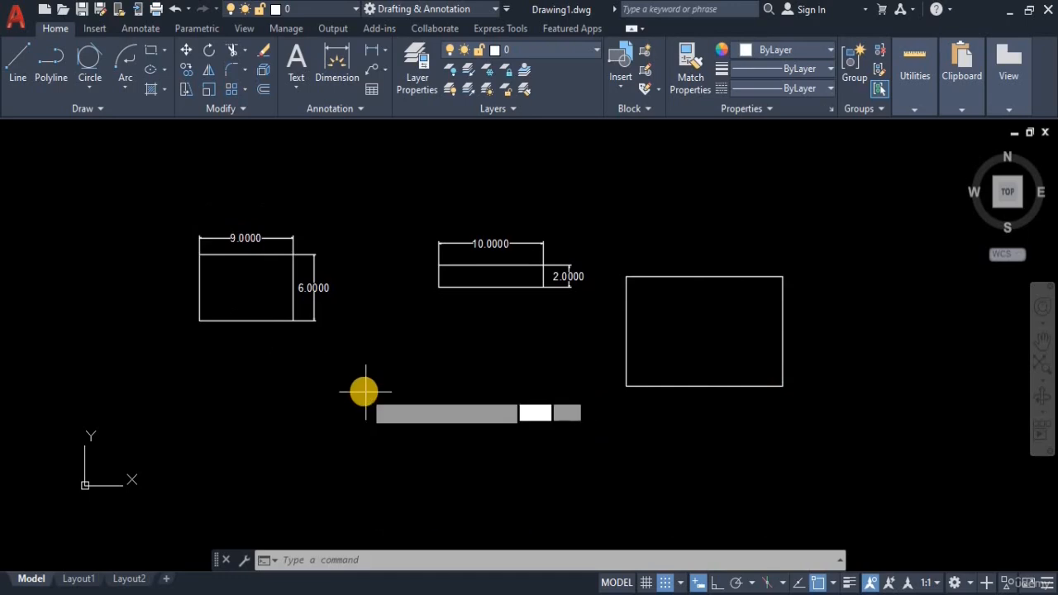
left_click(372, 441)
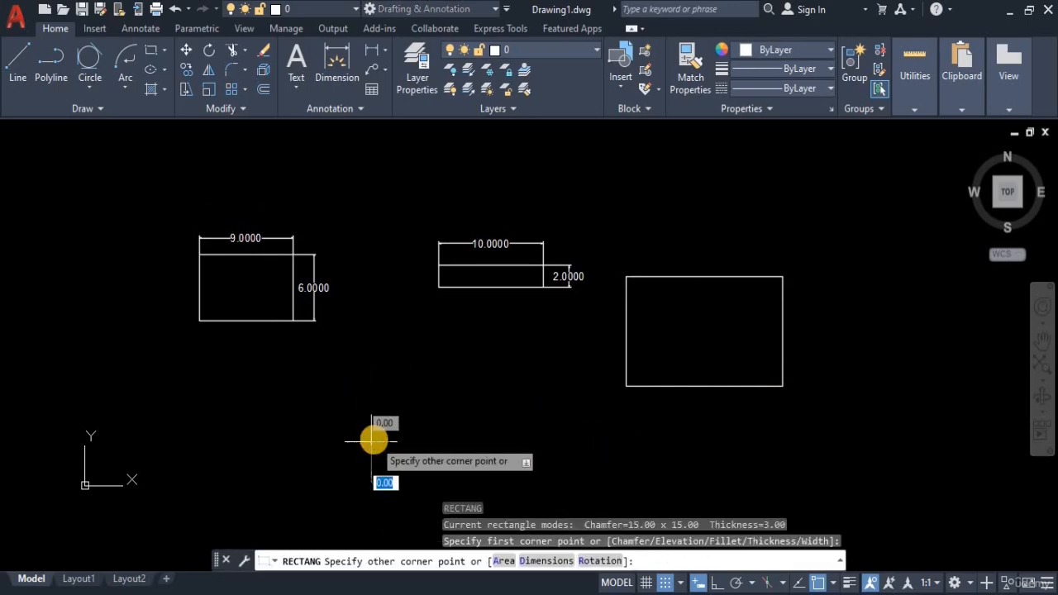
left_click(606, 560)
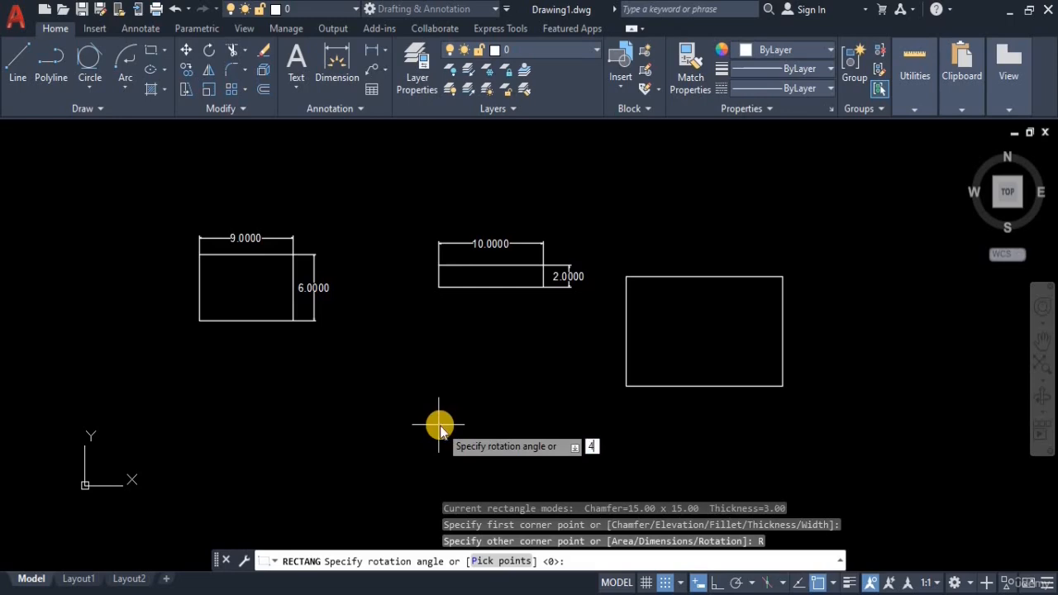
key("Return")
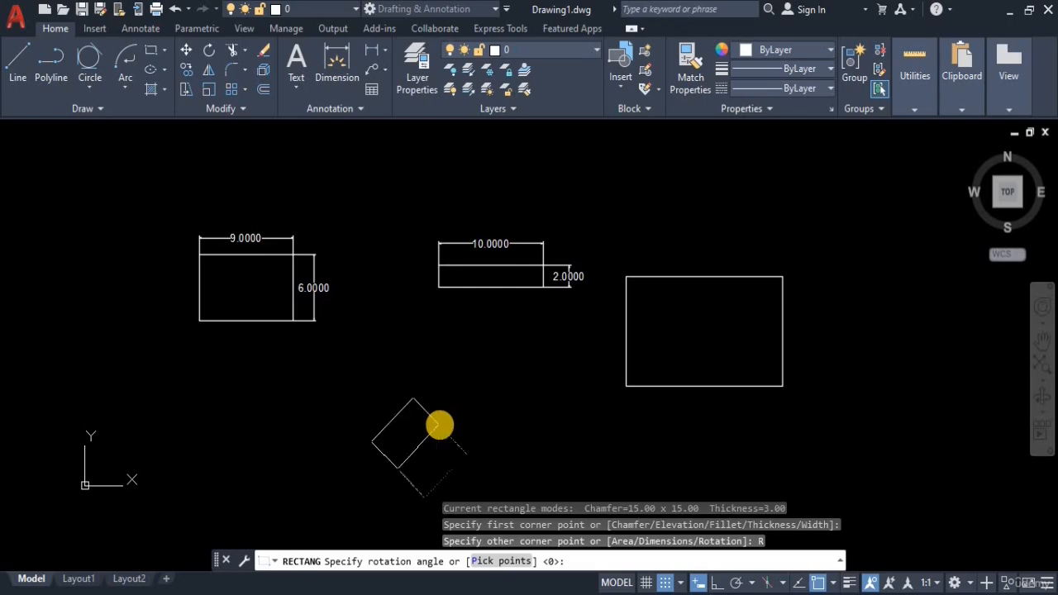